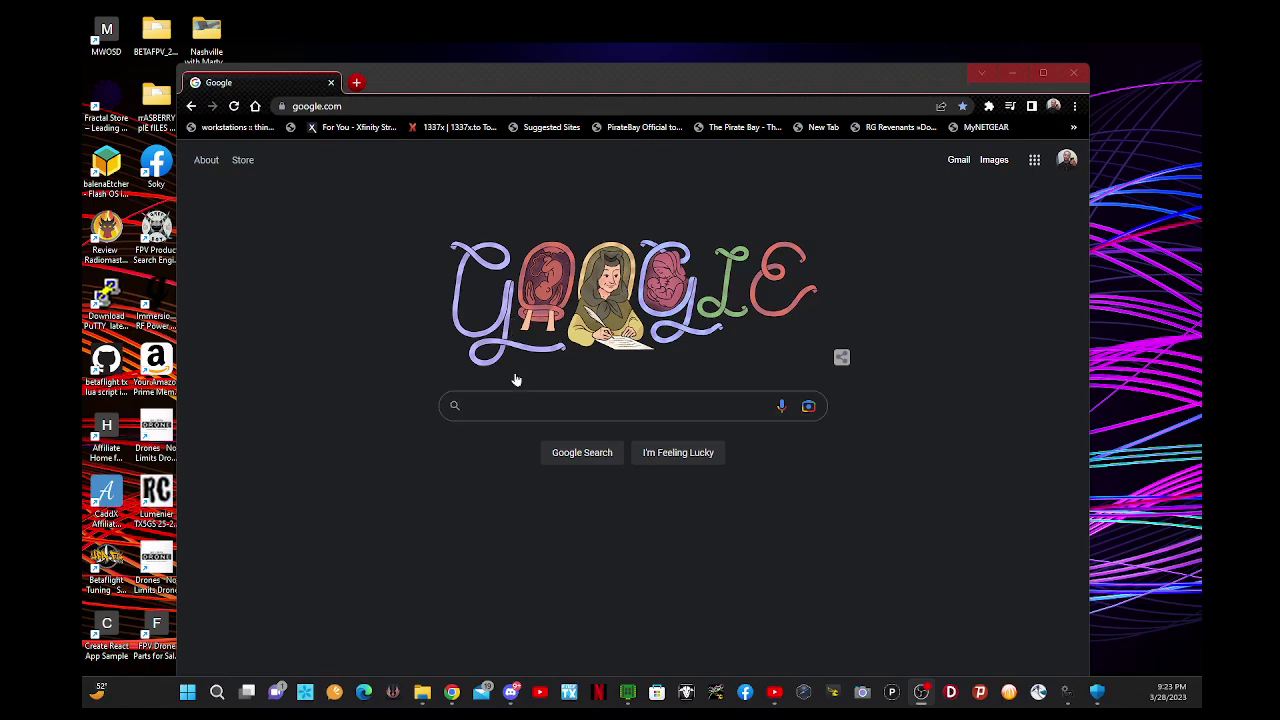
Enter 'esc' in Chrome's address bar so it autocompletes to esc-configurator.com.
left_click(487, 104)
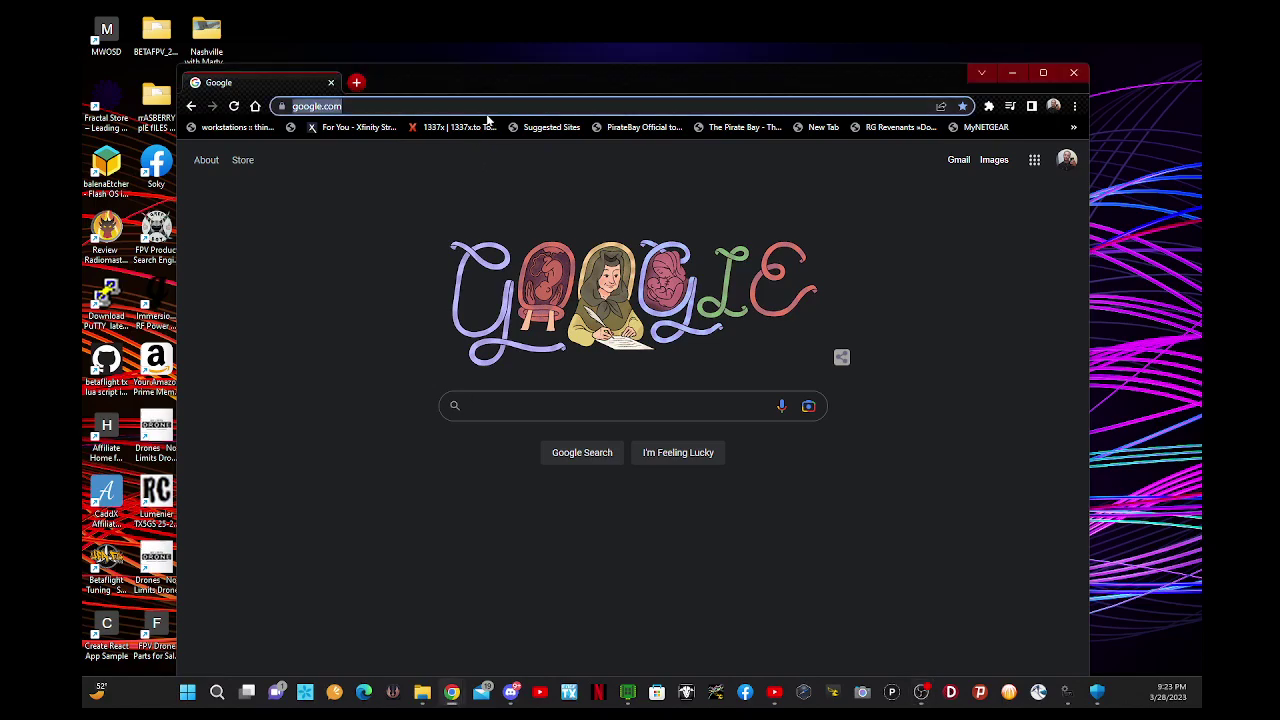
type("esc")
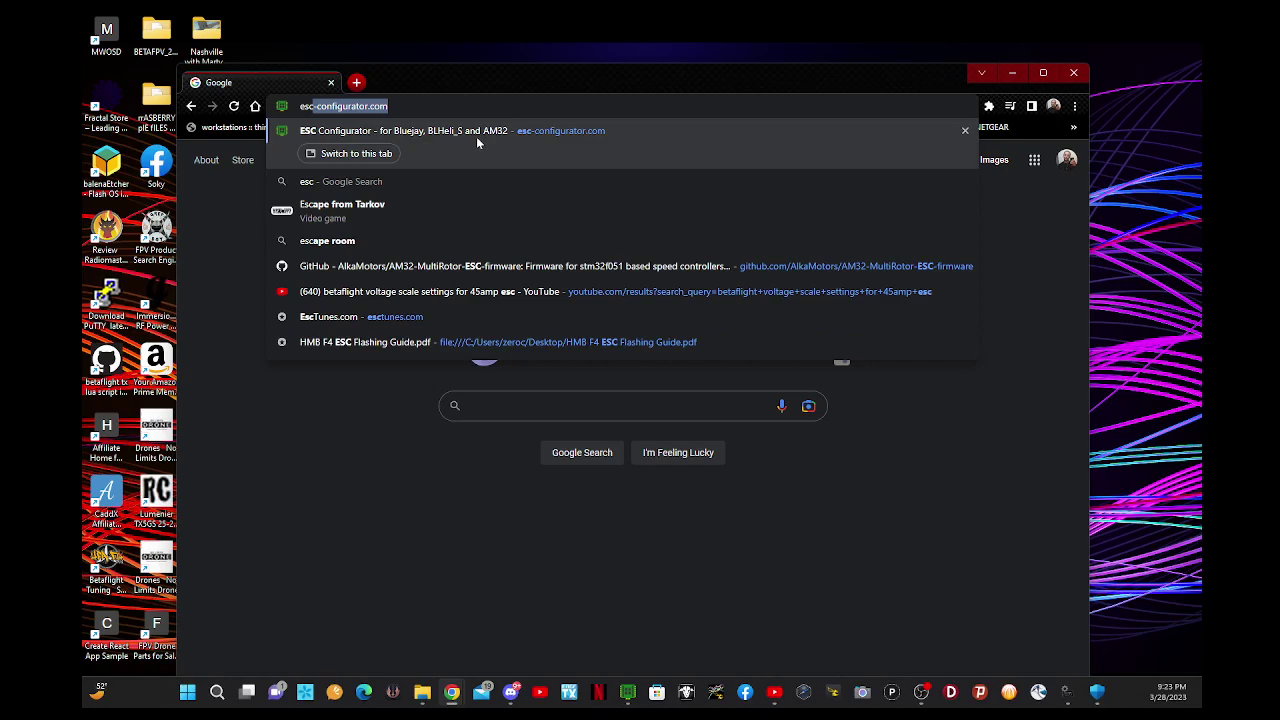
Accept the esc-configurator.com suggestion to load the welcome page with the BETA notice.
key("Return")
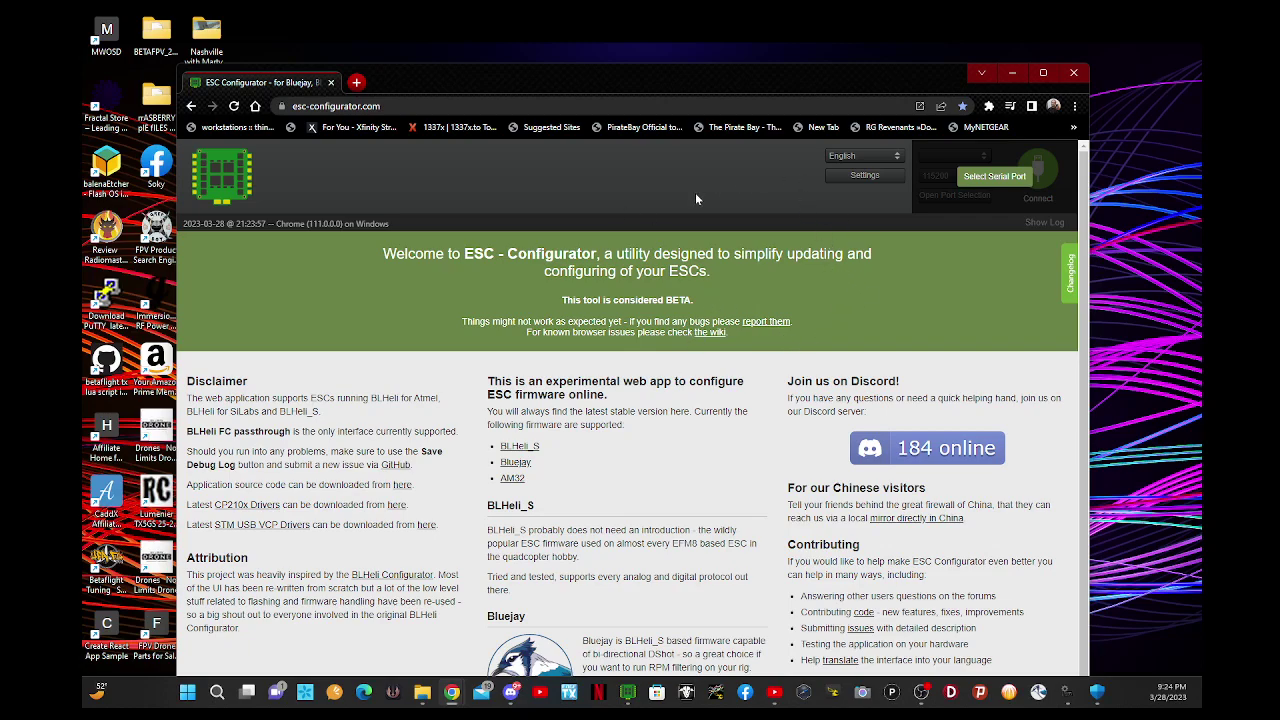
Close Chrome and restore the installed ESC Configurator app window from the taskbar.
left_click(1075, 75)
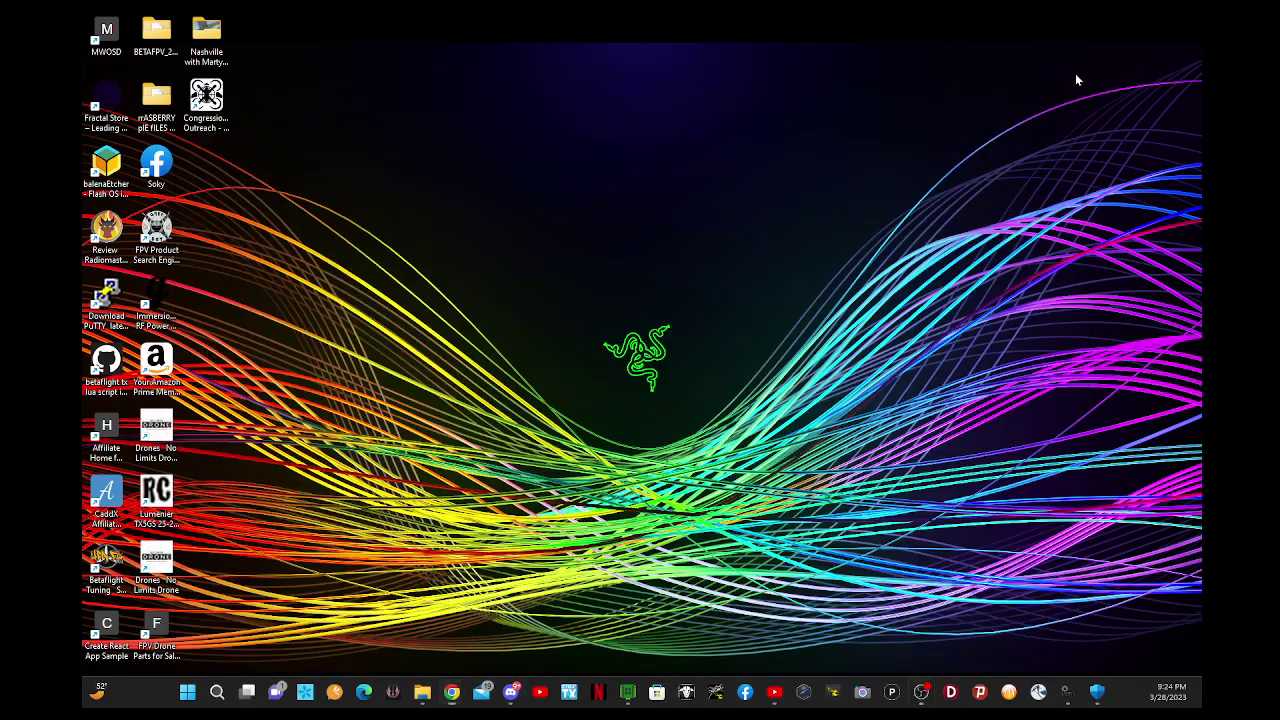
left_click(633, 706)
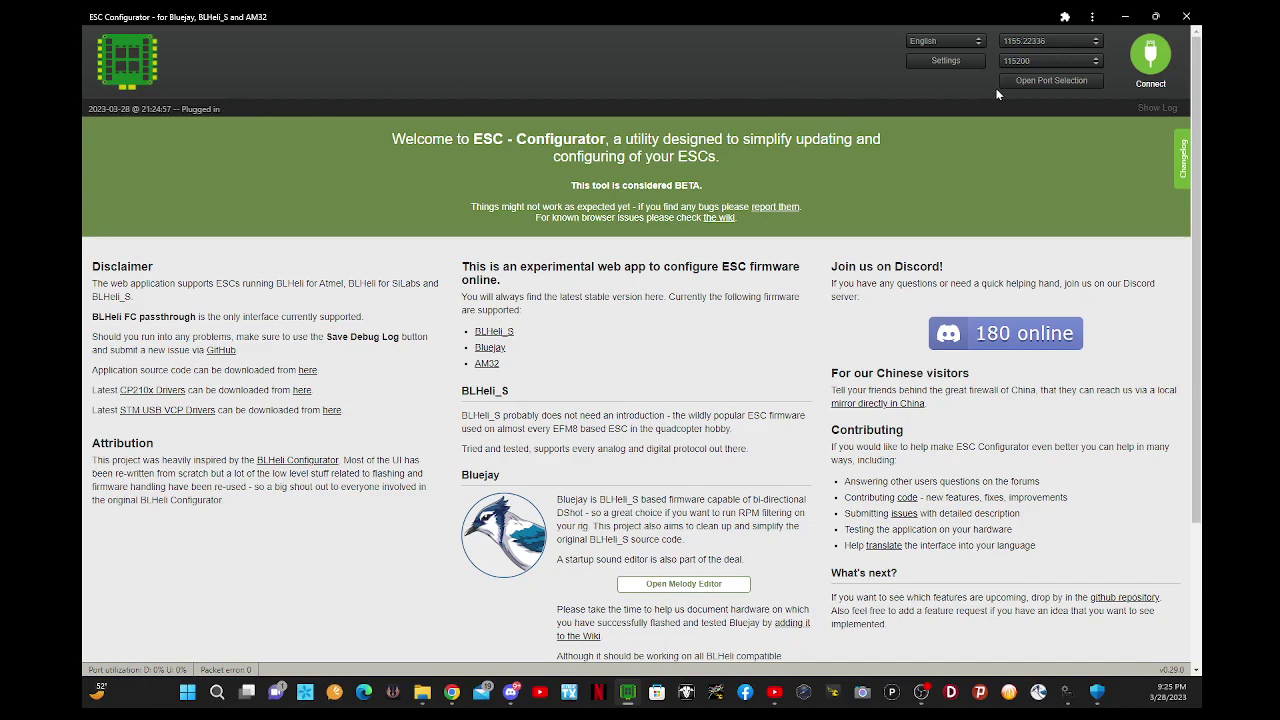
Grant the app access to the Betaflight STM32F411 (COM3) serial port.
left_click(1087, 83)
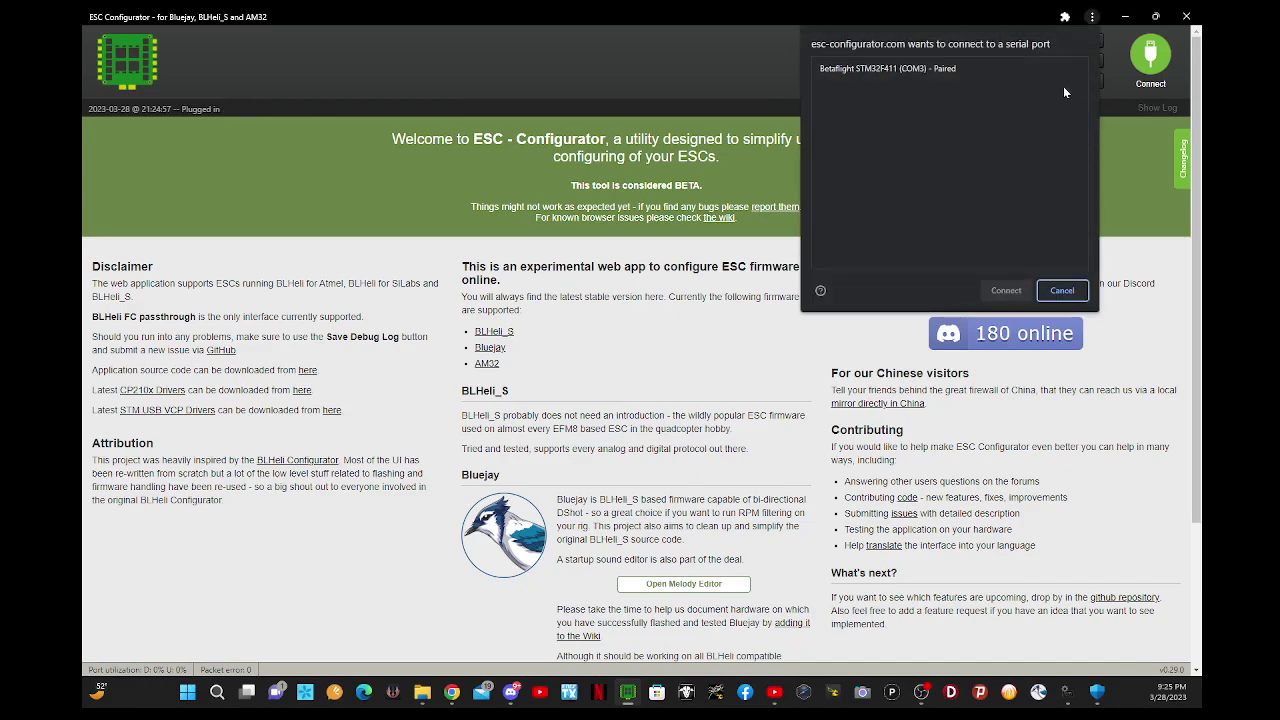
left_click(842, 70)
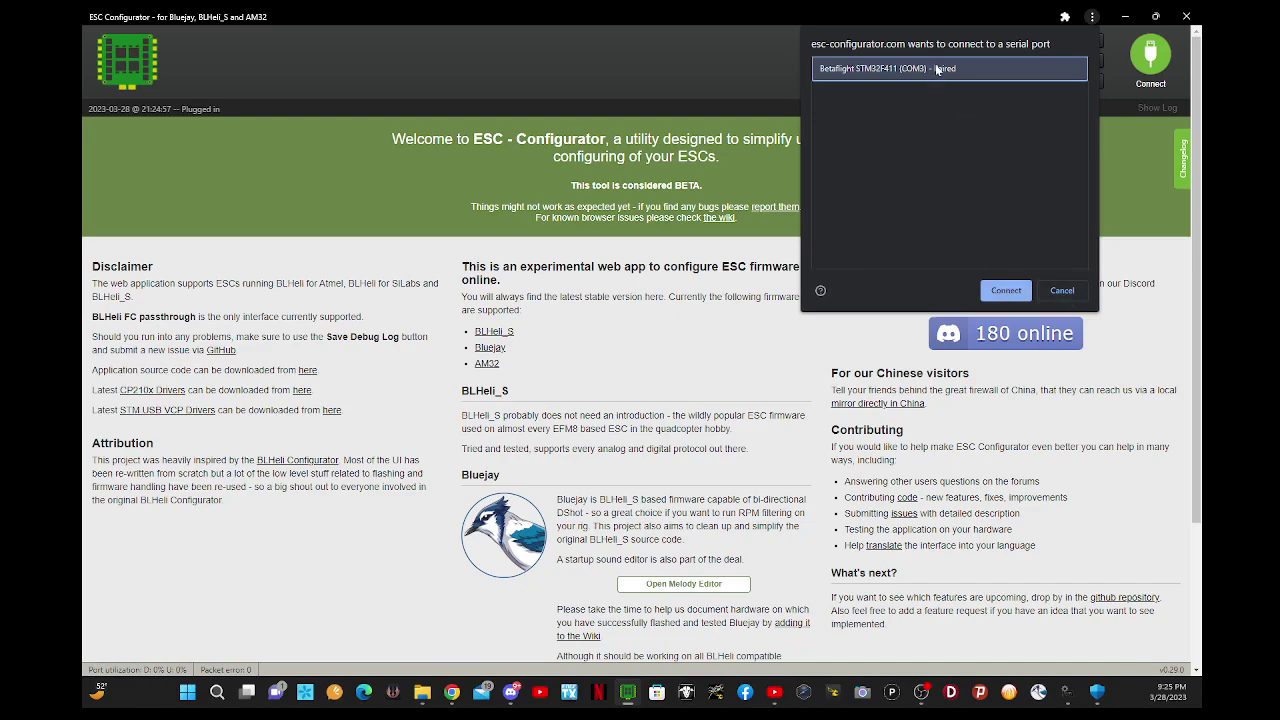
left_click(994, 287)
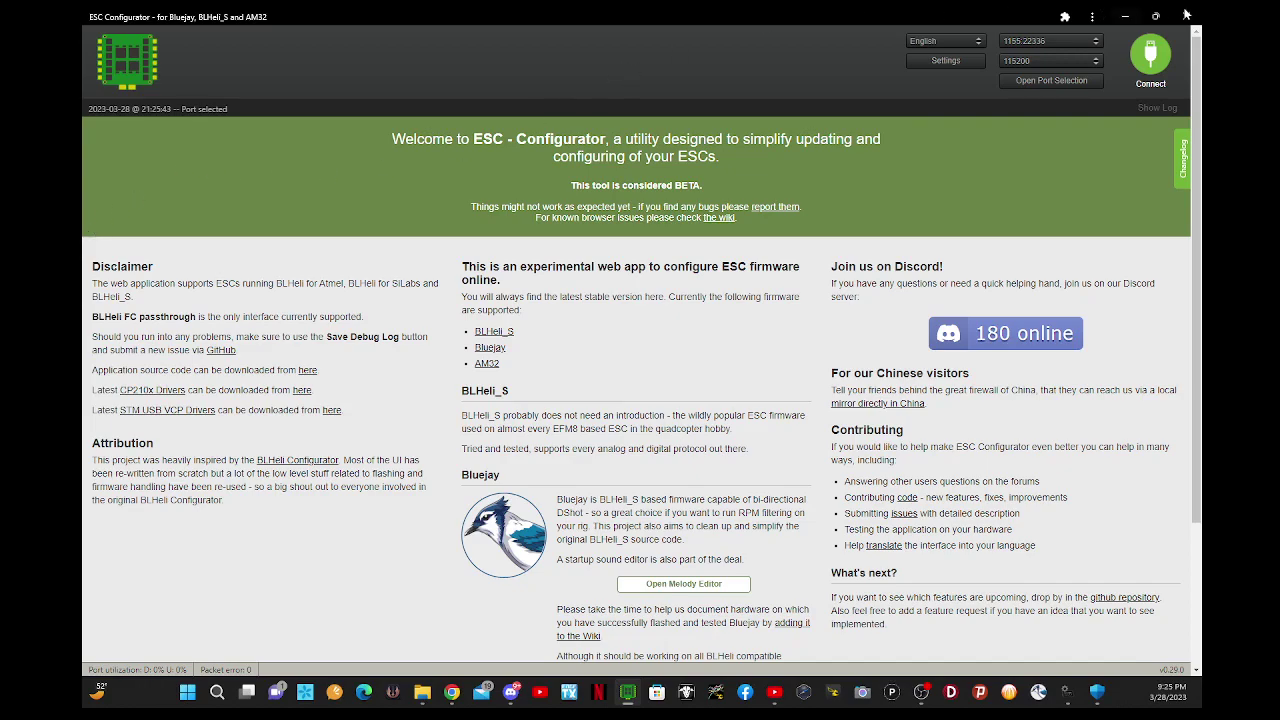
Connect and read all four S-H-90 ESCs, checking ESC 2's motor direction without changing it.
left_click(1151, 55)
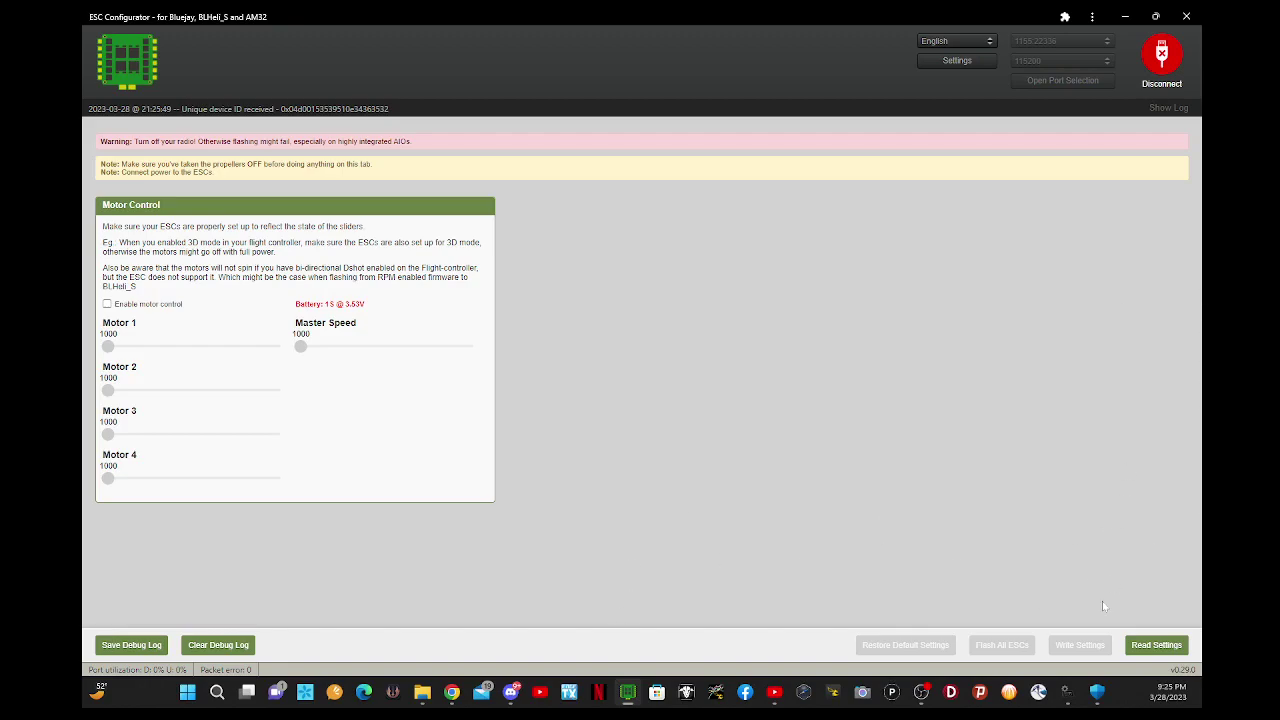
left_click(1153, 646)
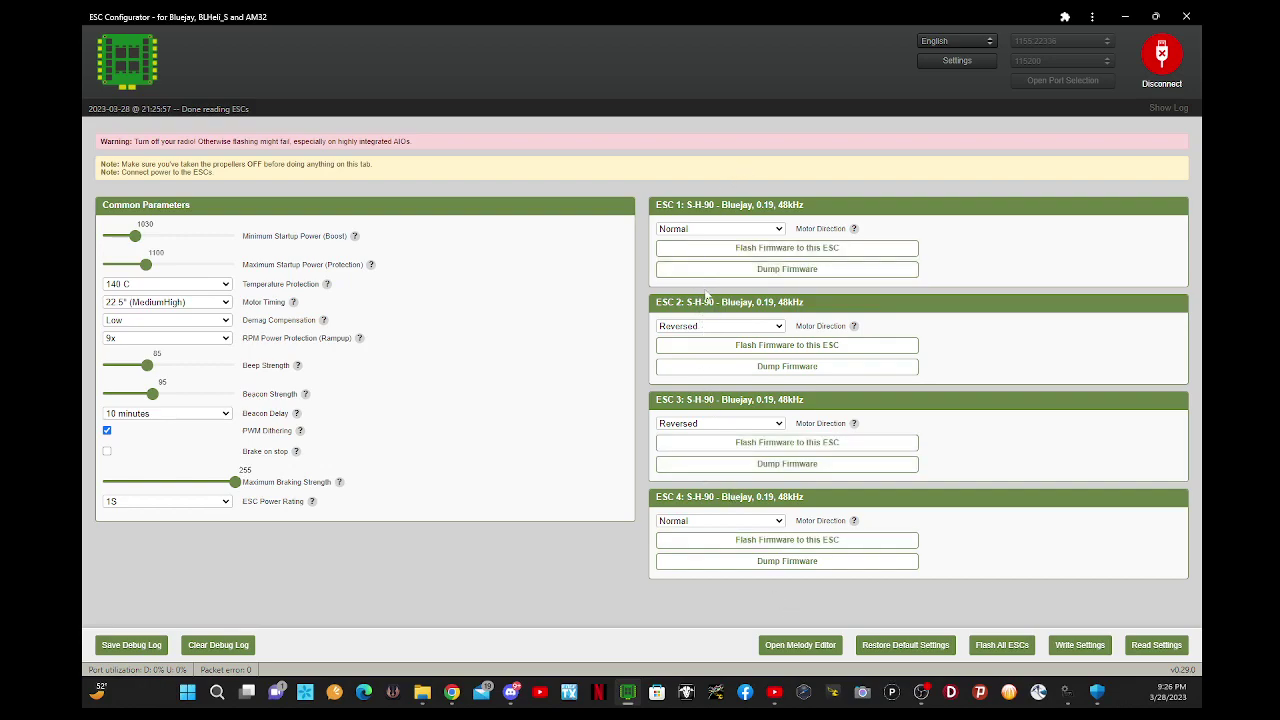
left_click(707, 327)
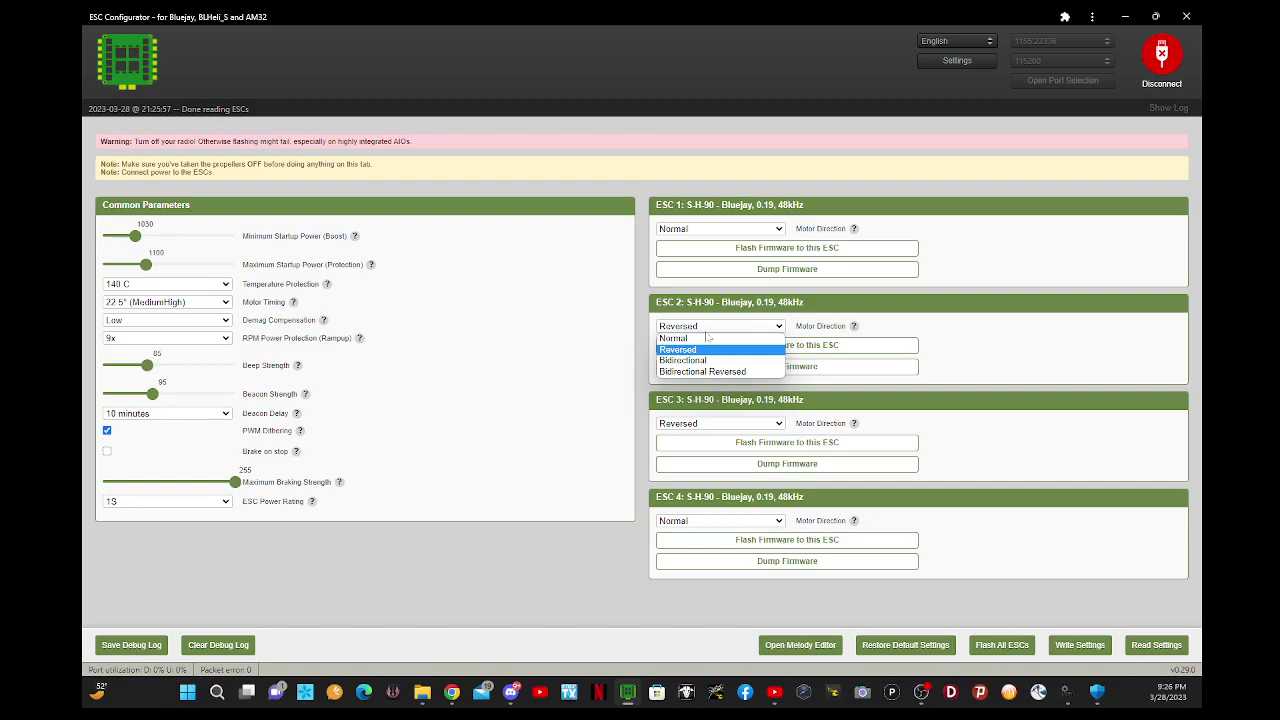
key("Escape")
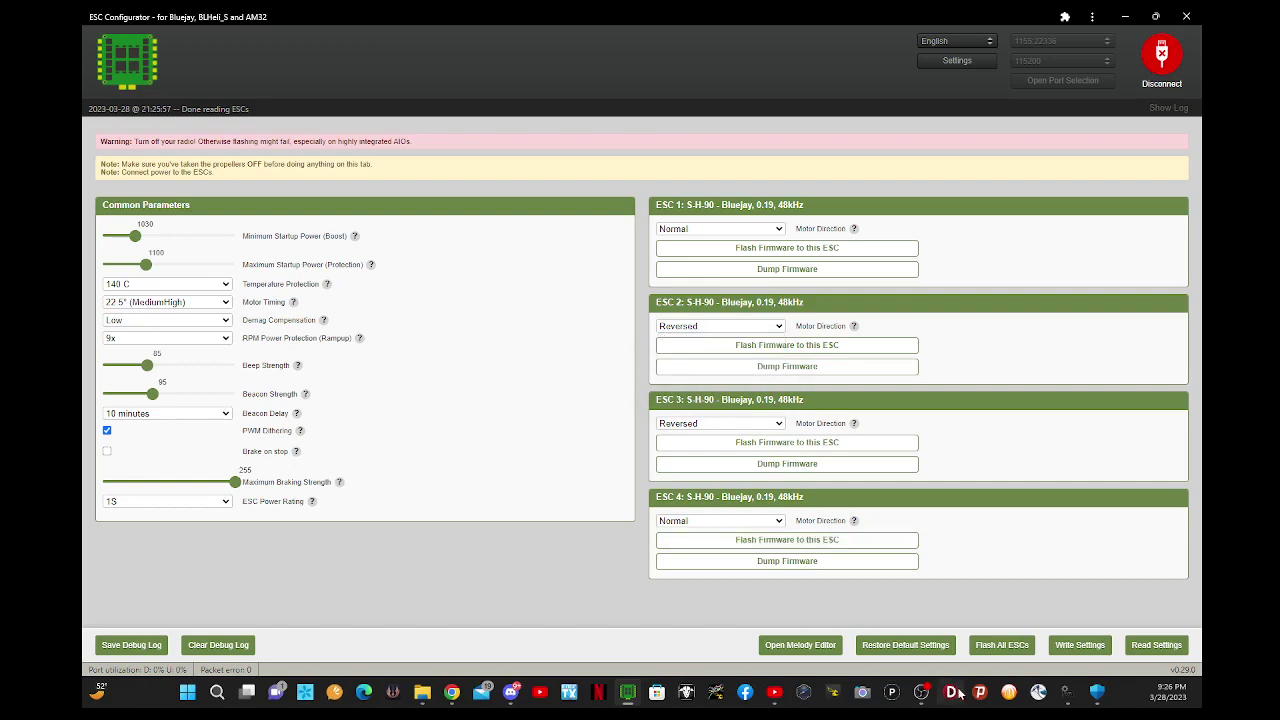
Begin Flash All ESCs and settle on Bluejay as the firmware after briefly picking BLHeli_S.
left_click(1003, 645)
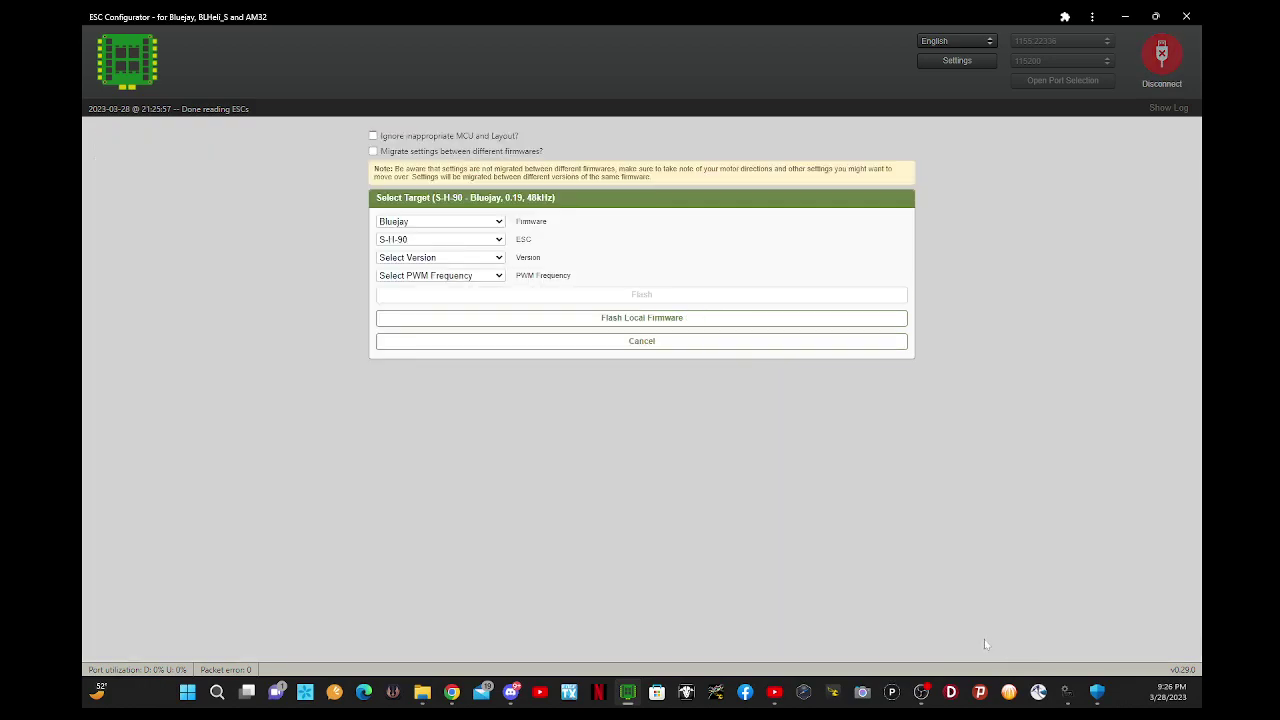
left_click(410, 224)
left_click(408, 233)
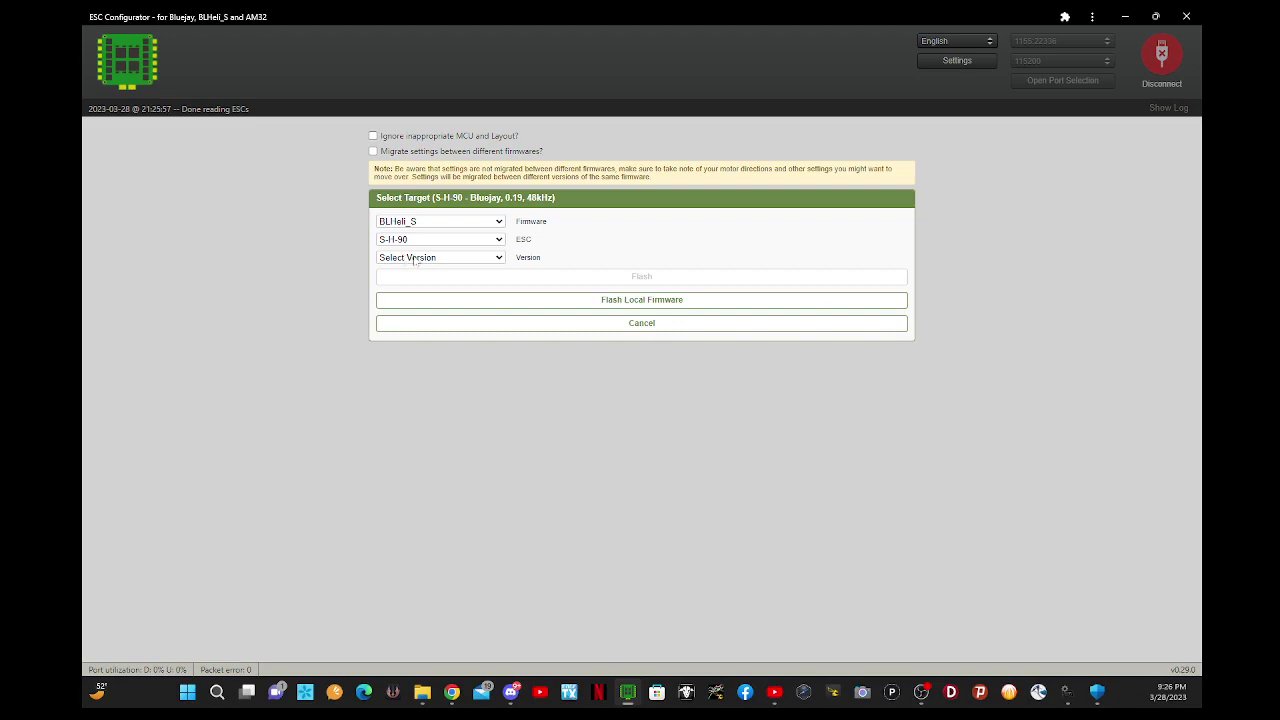
left_click(436, 224)
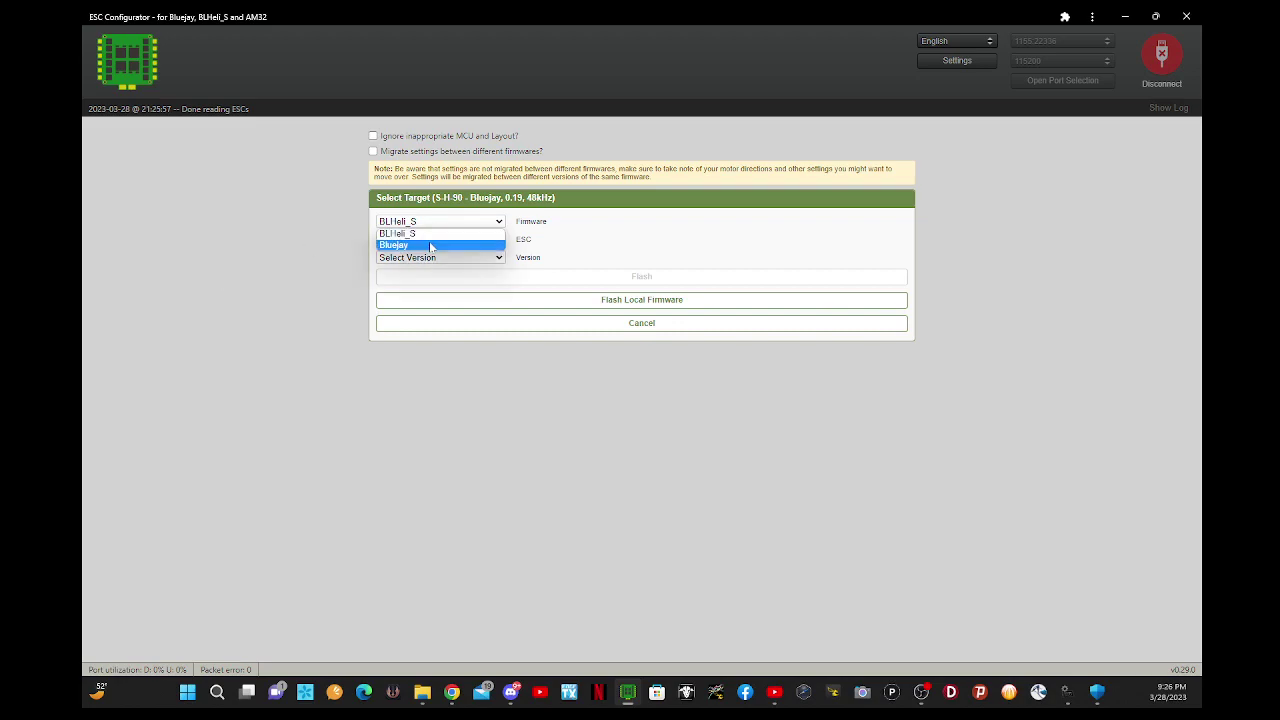
left_click(430, 245)
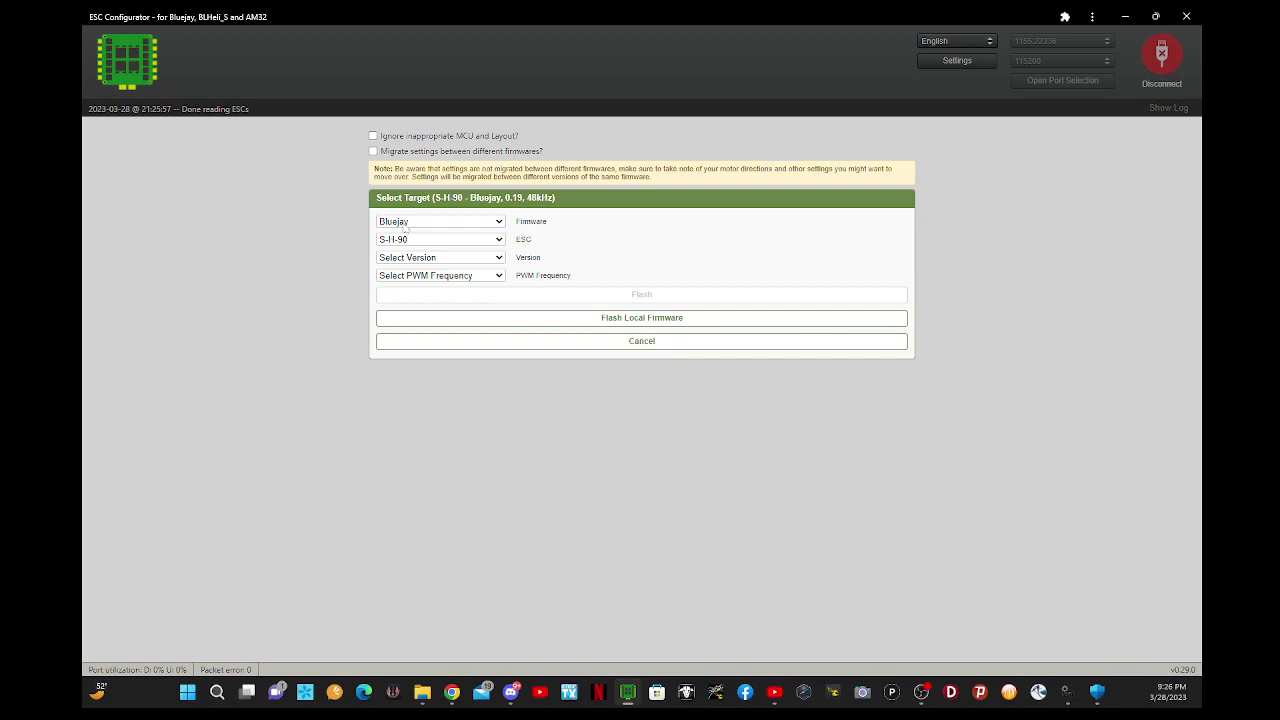
left_click(404, 226)
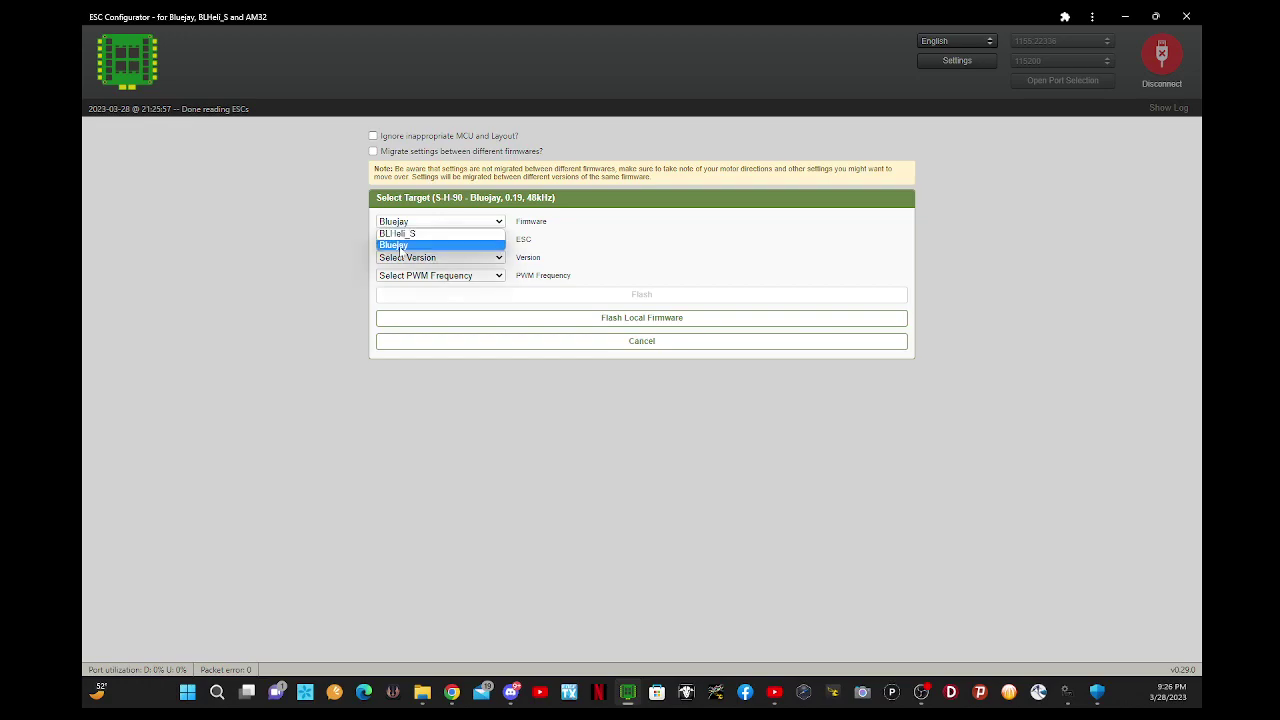
left_click(404, 246)
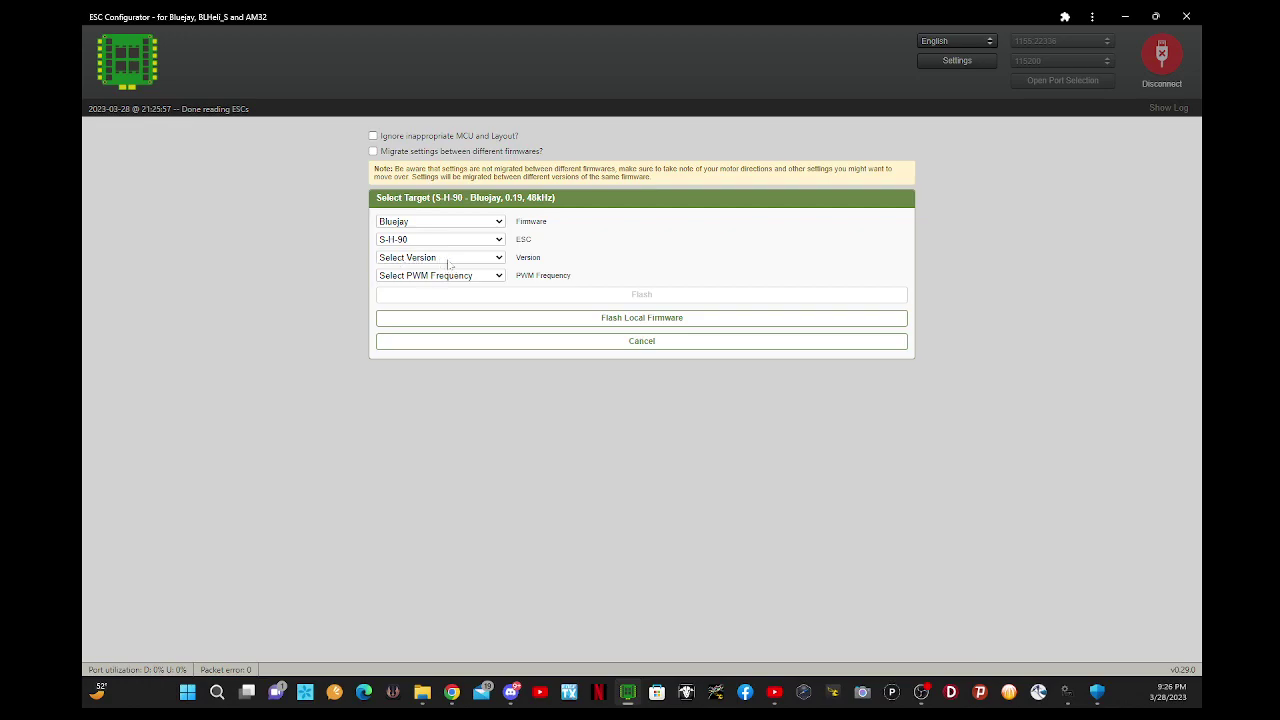
Choose Bluejay version v0.19.2 with PWM frequency 48 and attempt to flash.
left_click(449, 261)
left_click(447, 270)
left_click(469, 276)
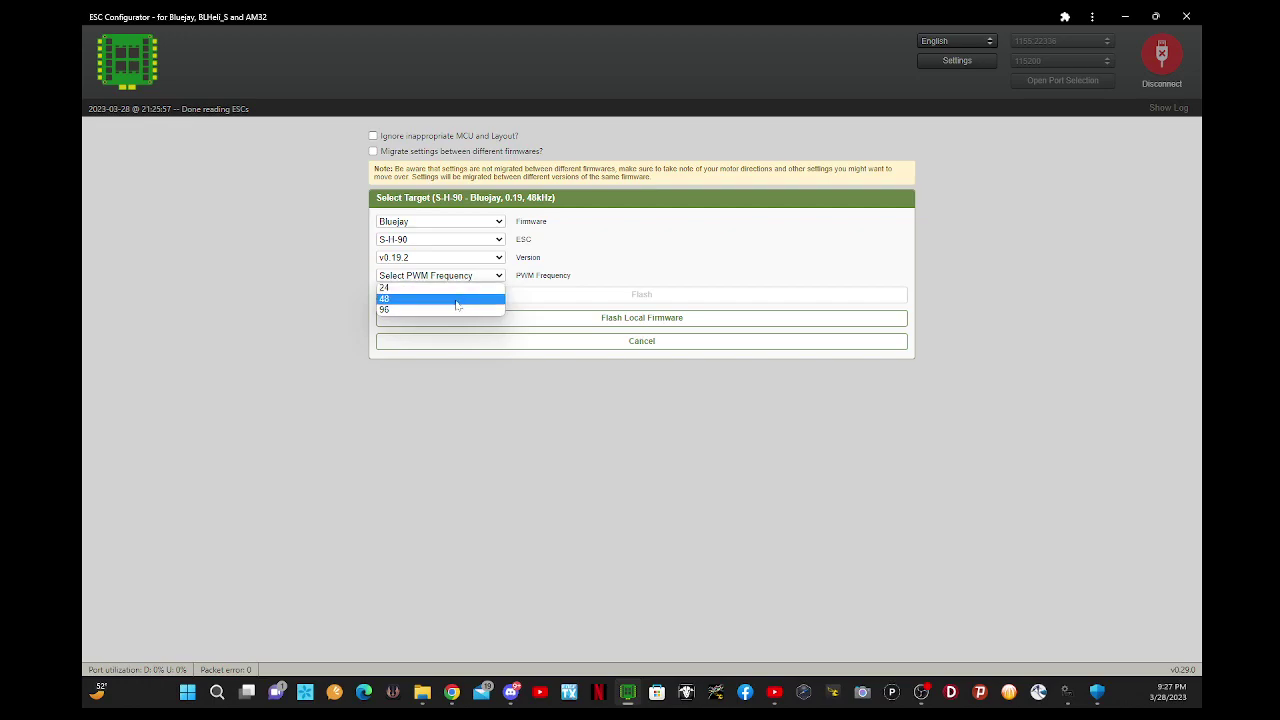
left_click(457, 302)
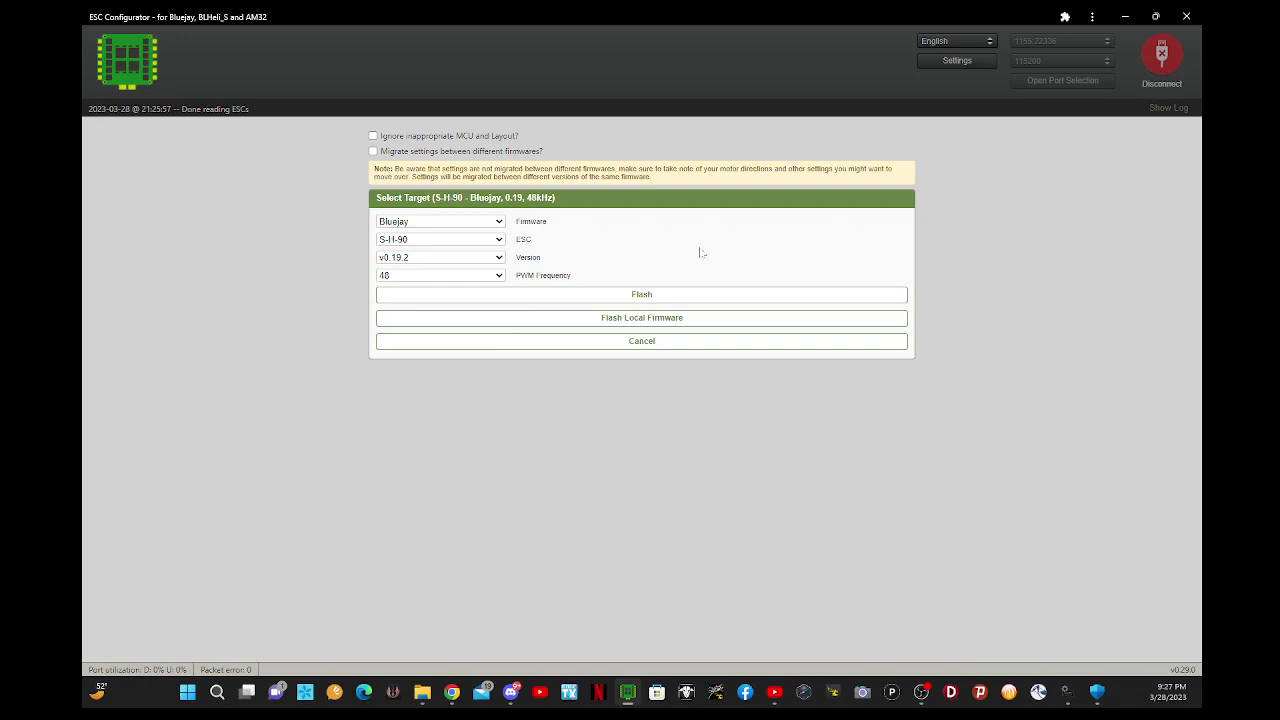
left_click(700, 298)
Flash Bluejay 0.19 48kHz to all ESCs until the log reads 'Updating ESC 4 - finished'.
left_click(618, 299)
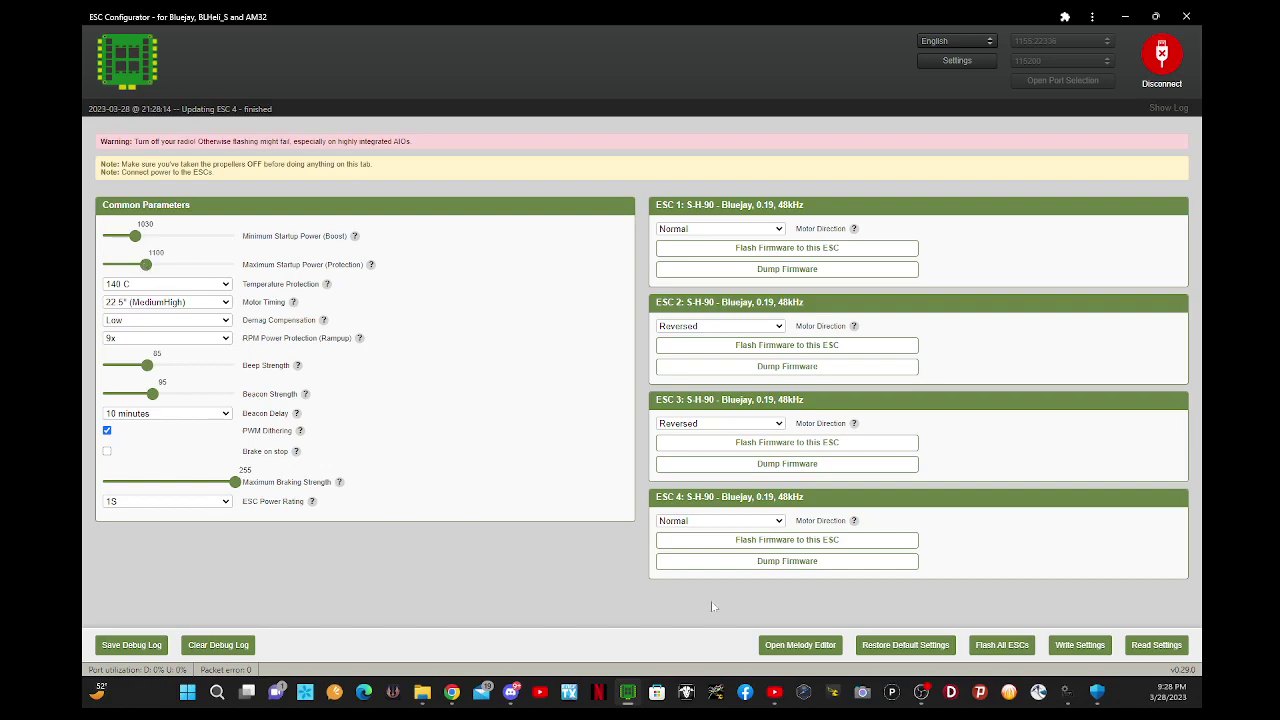
left_click(729, 468)
mouse_move(356, 243)
mouse_move(371, 266)
left_click(209, 304)
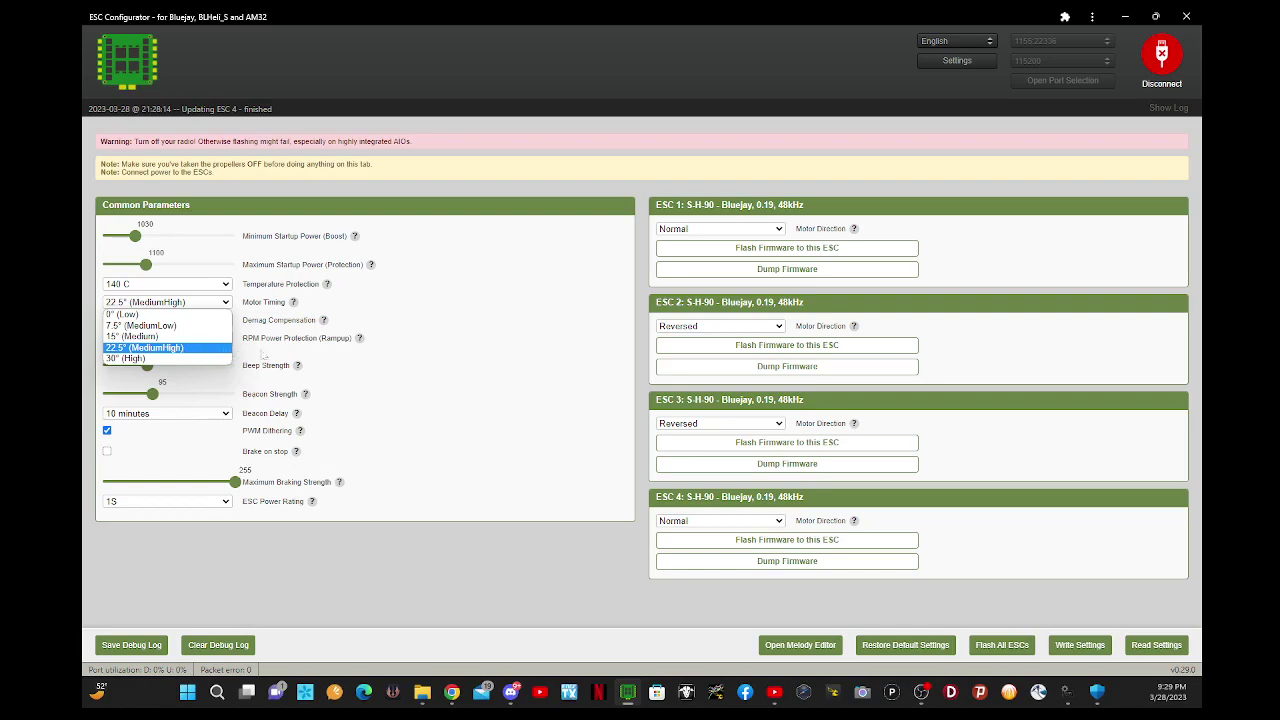
left_click(264, 355)
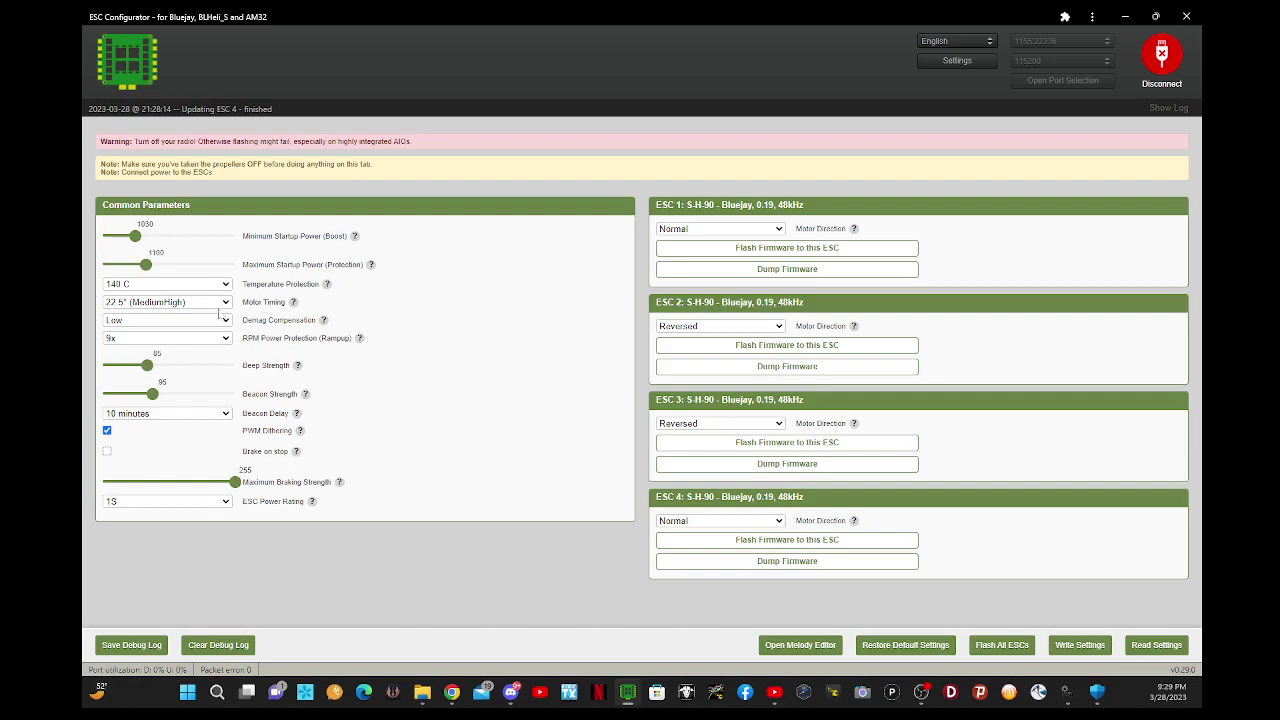
left_click(209, 306)
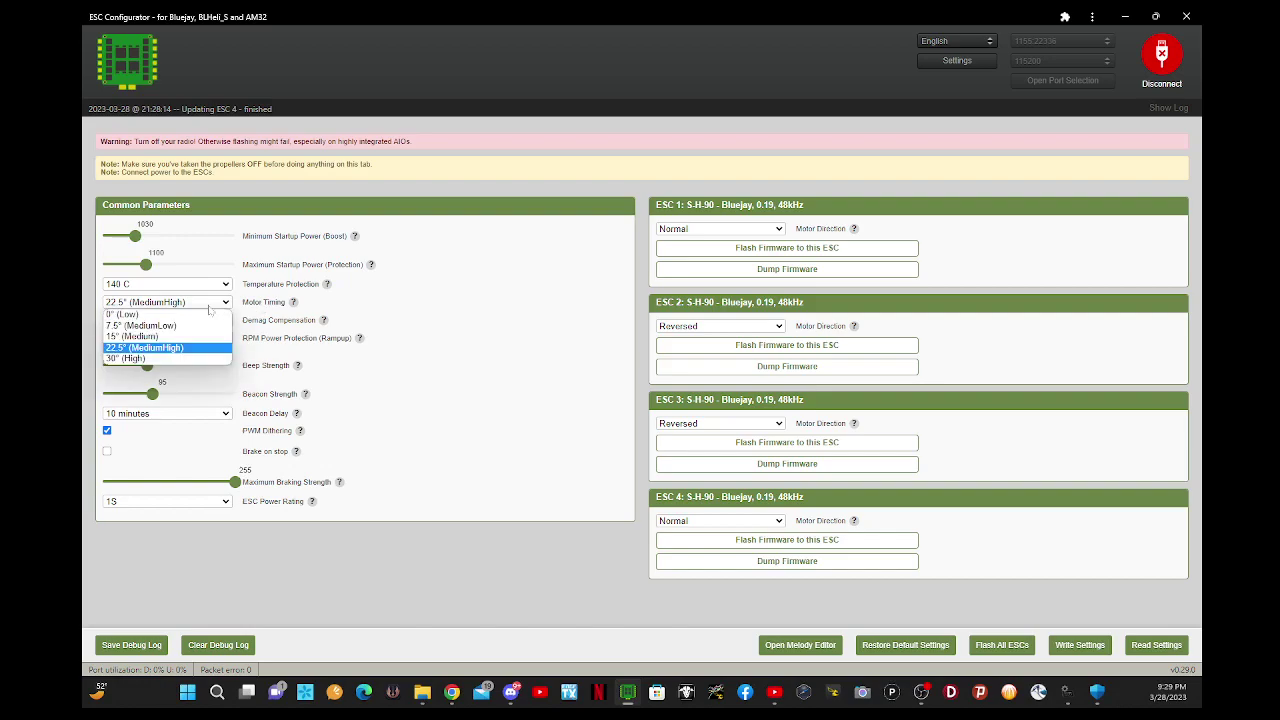
left_click(209, 306)
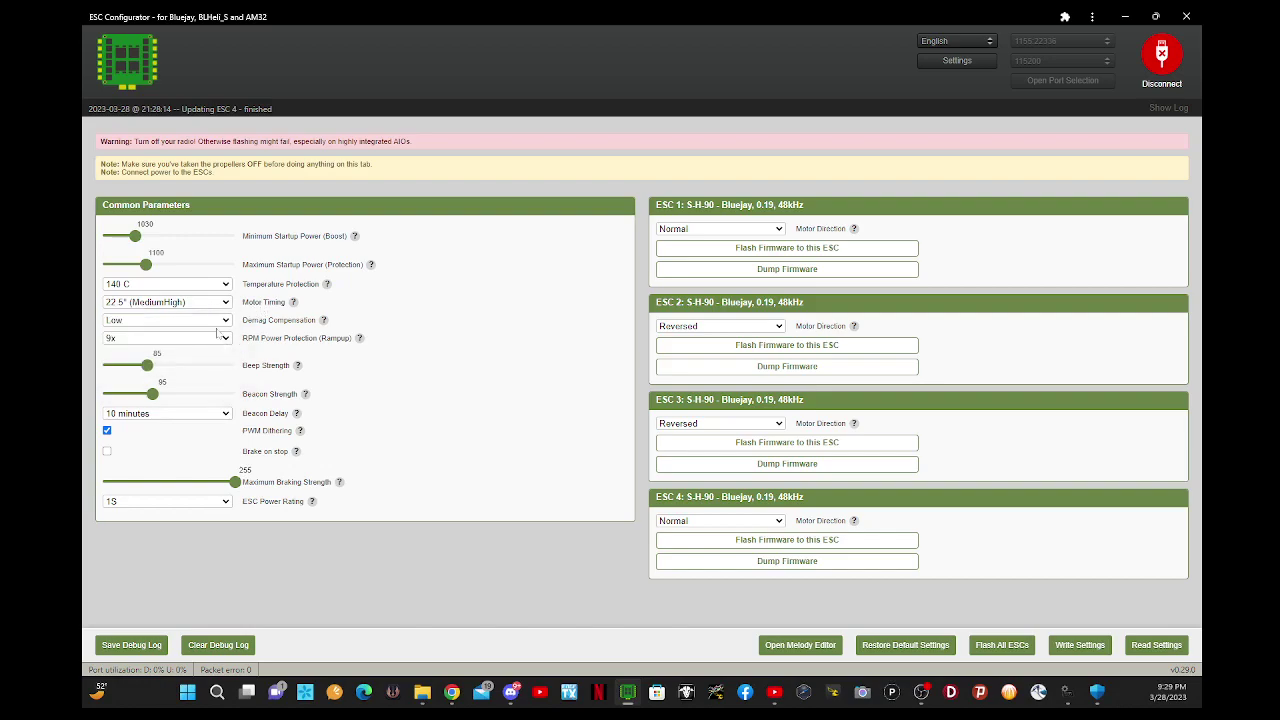
left_click(216, 322)
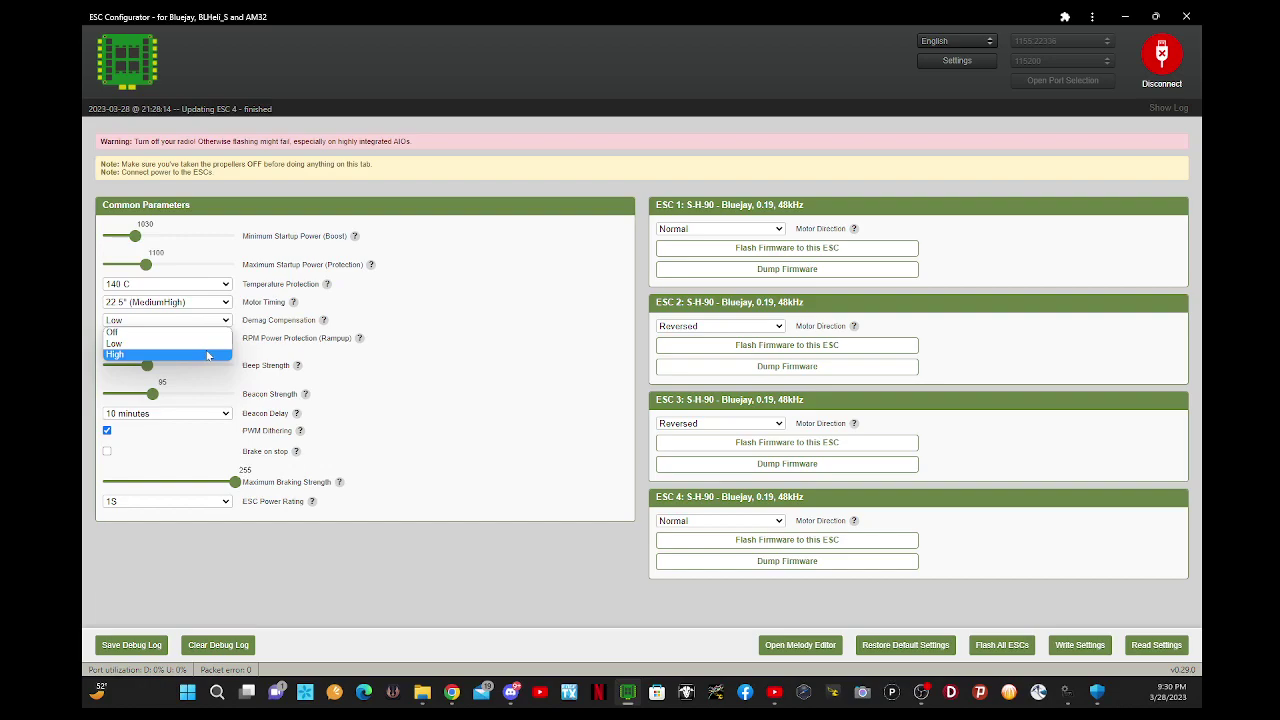
left_click(208, 344)
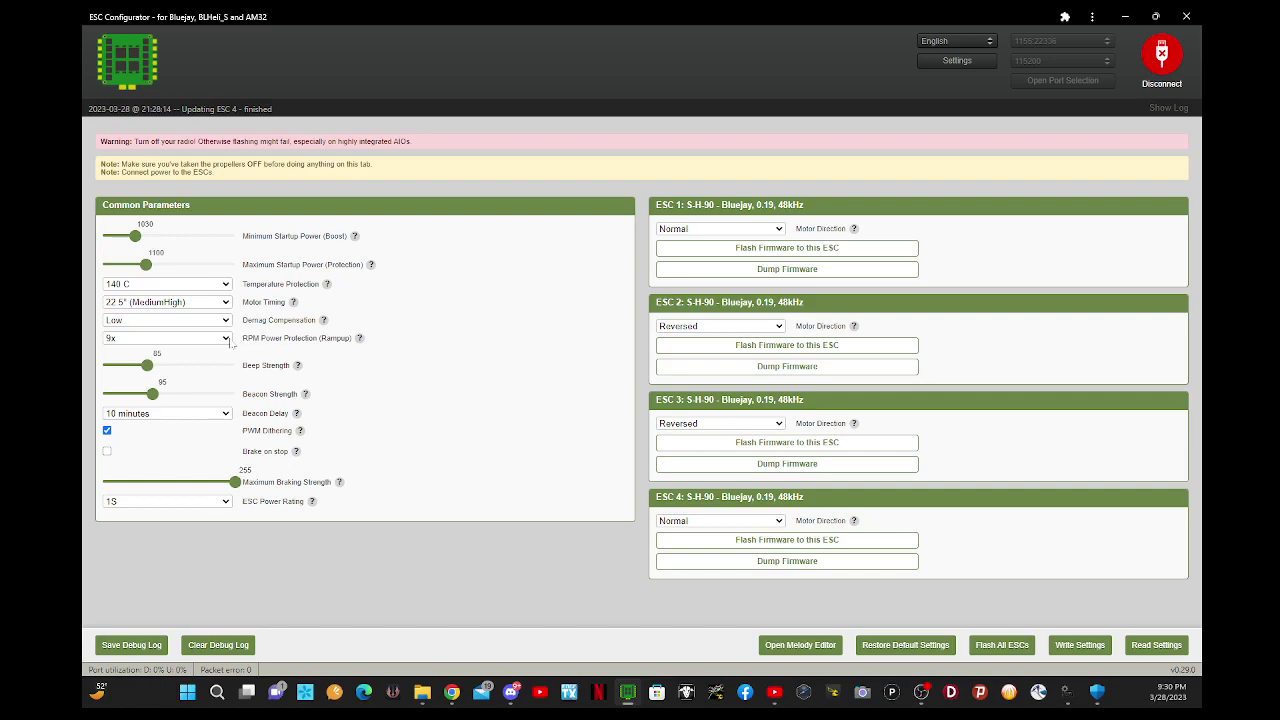
left_click(226, 339)
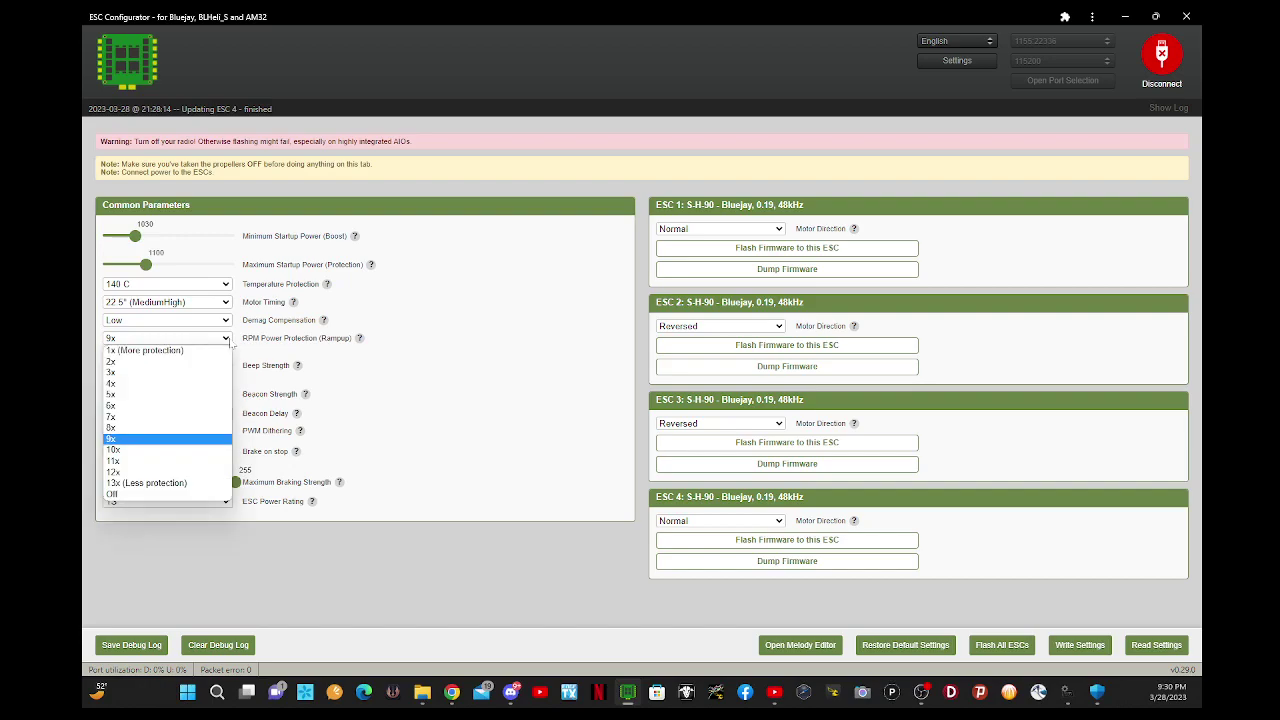
left_click(186, 442)
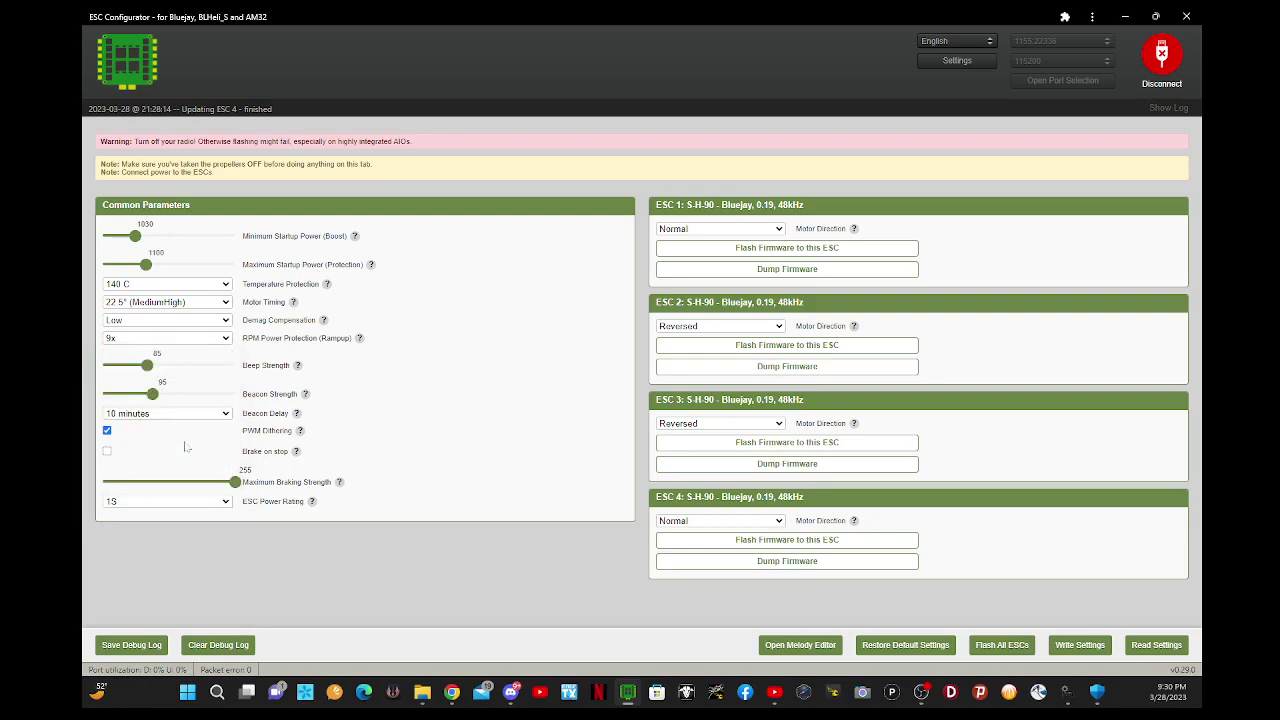
mouse_move(358, 344)
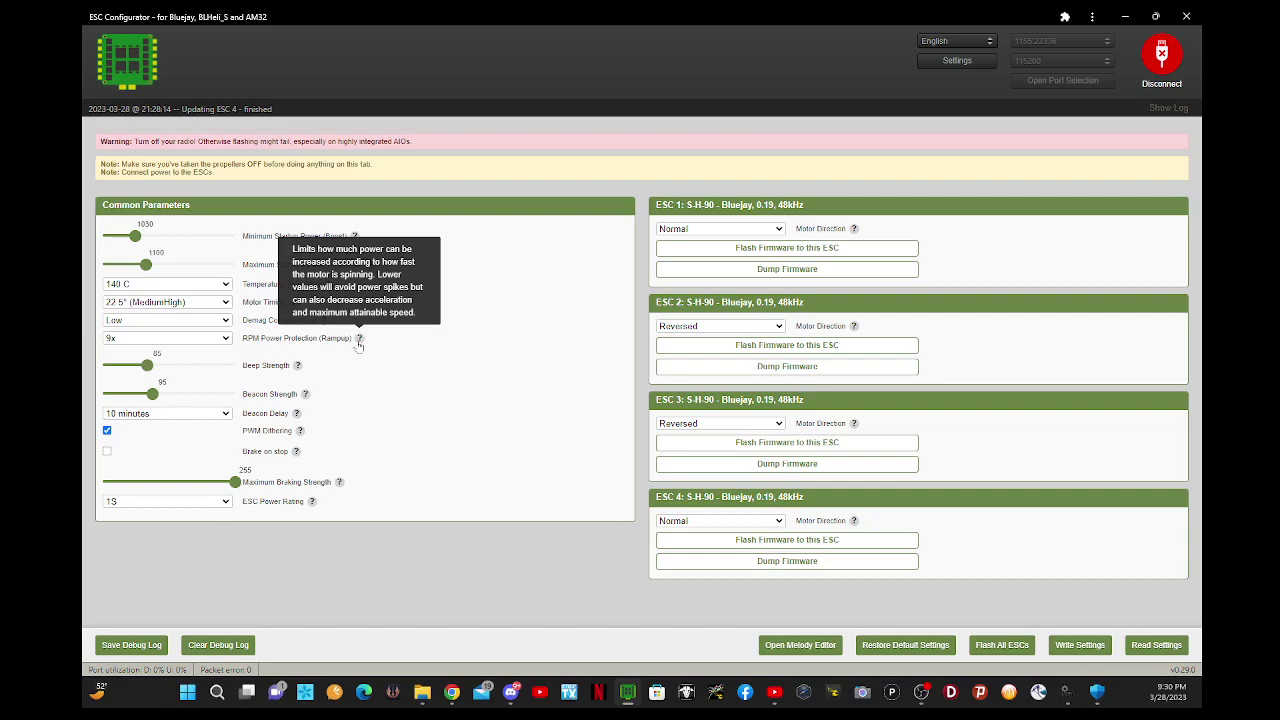
left_click(210, 340)
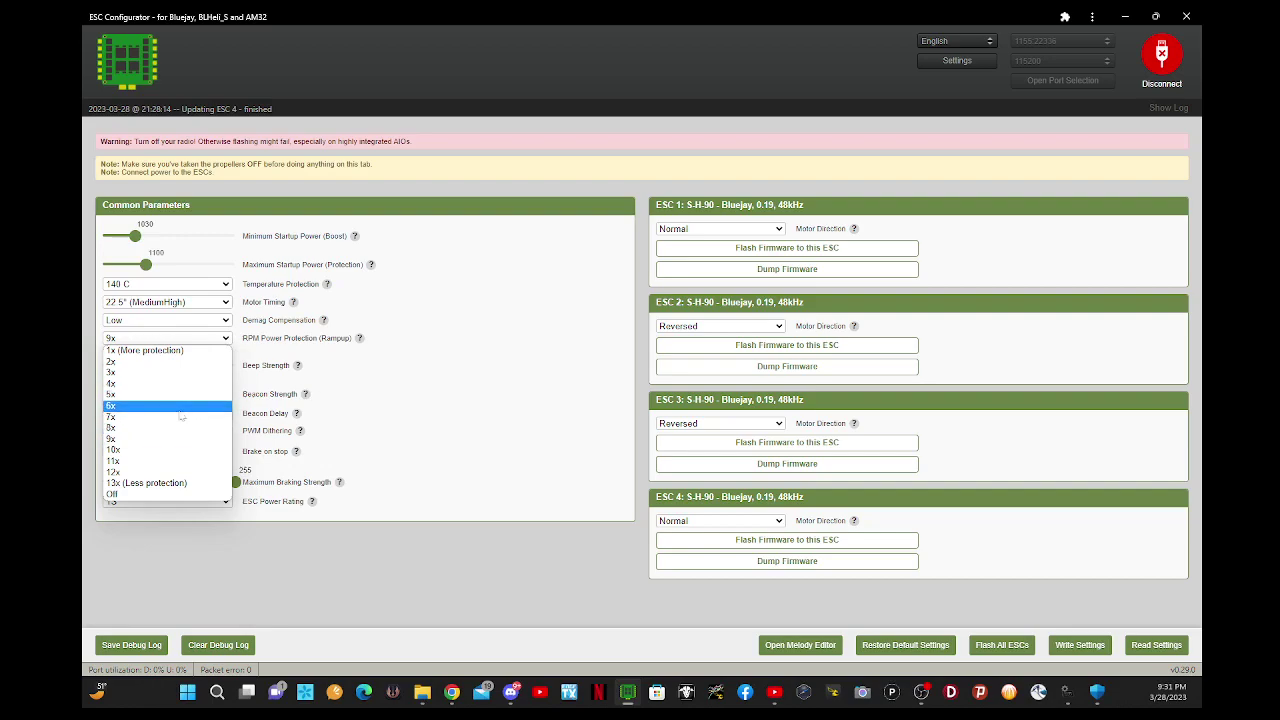
left_click(402, 420)
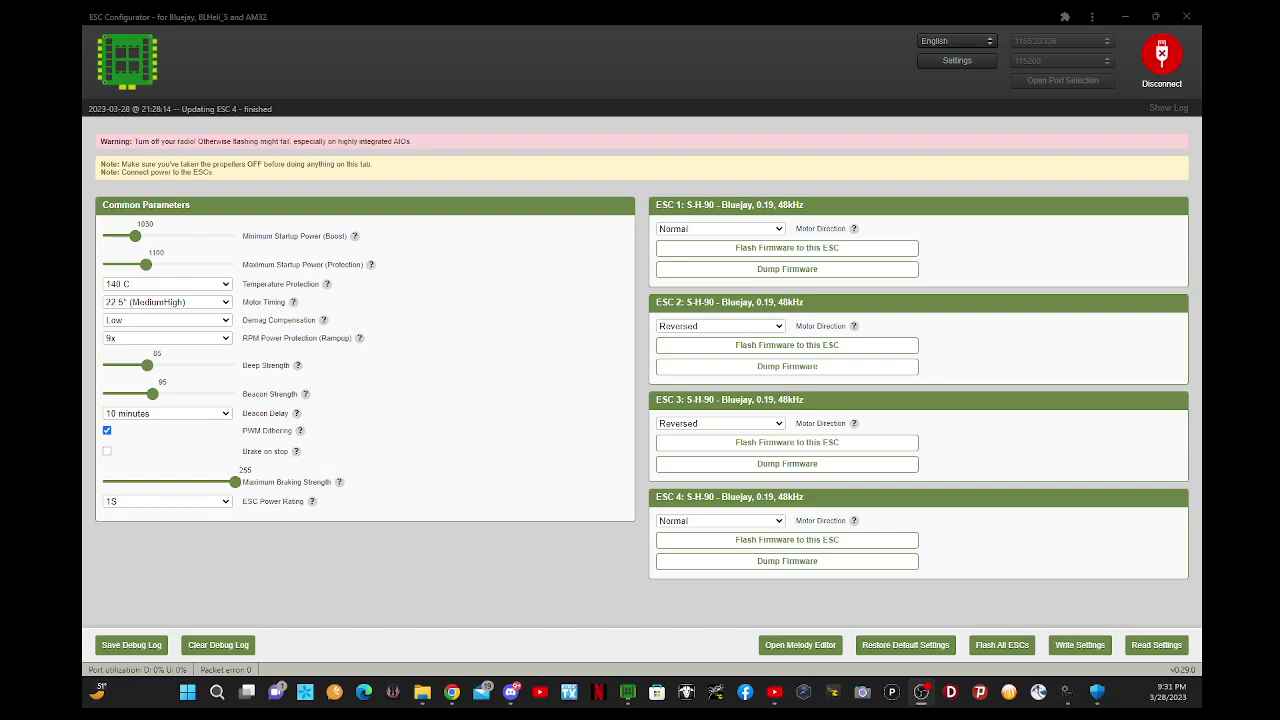
Pick 5 minutes in the Beacon Delay dropdown, leaving the power rating at 1S.
left_click(220, 414)
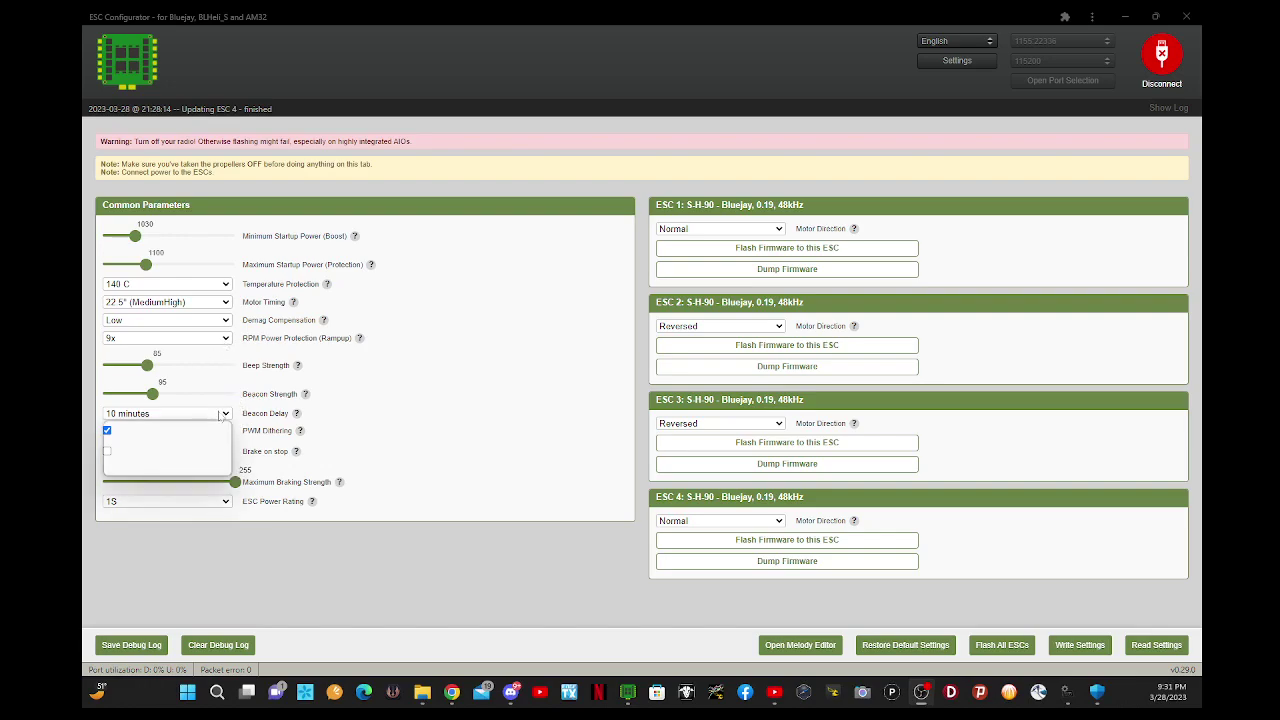
left_click(220, 414)
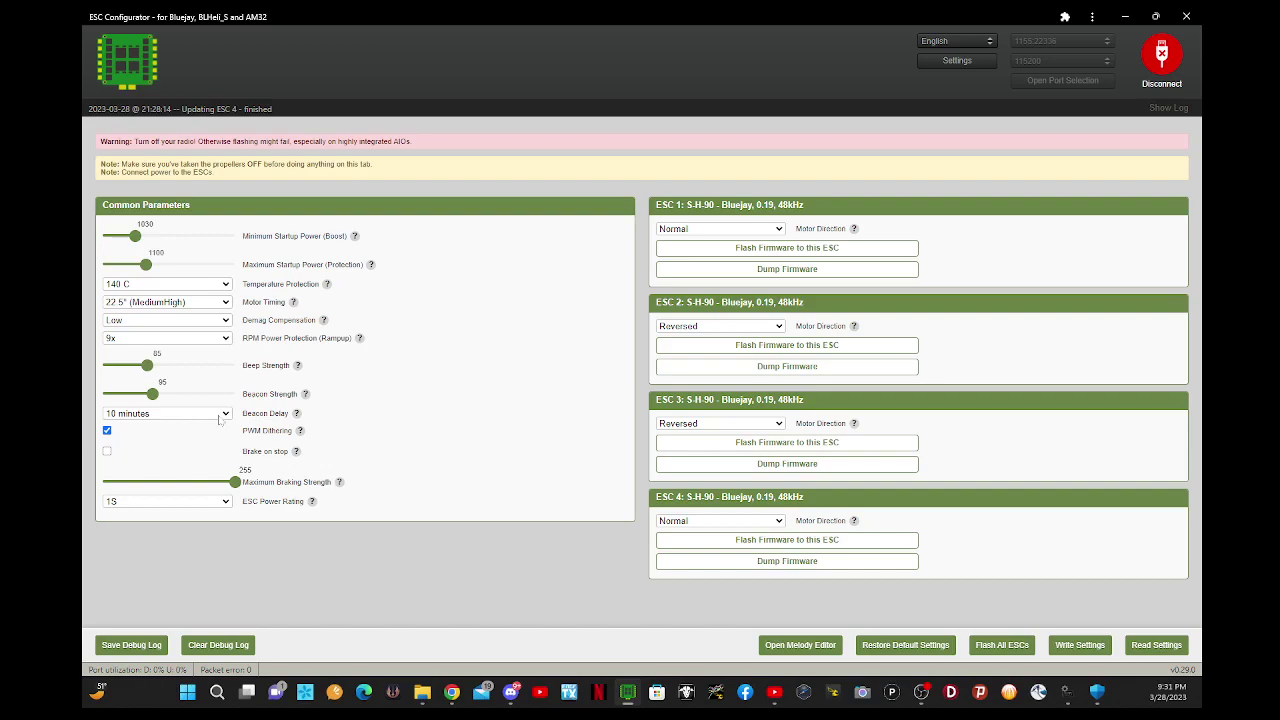
left_click(220, 414)
left_click(199, 455)
Settle ESC Power Rating on 1S after trying 2S+, then write settings to all four ESCs.
left_click(223, 502)
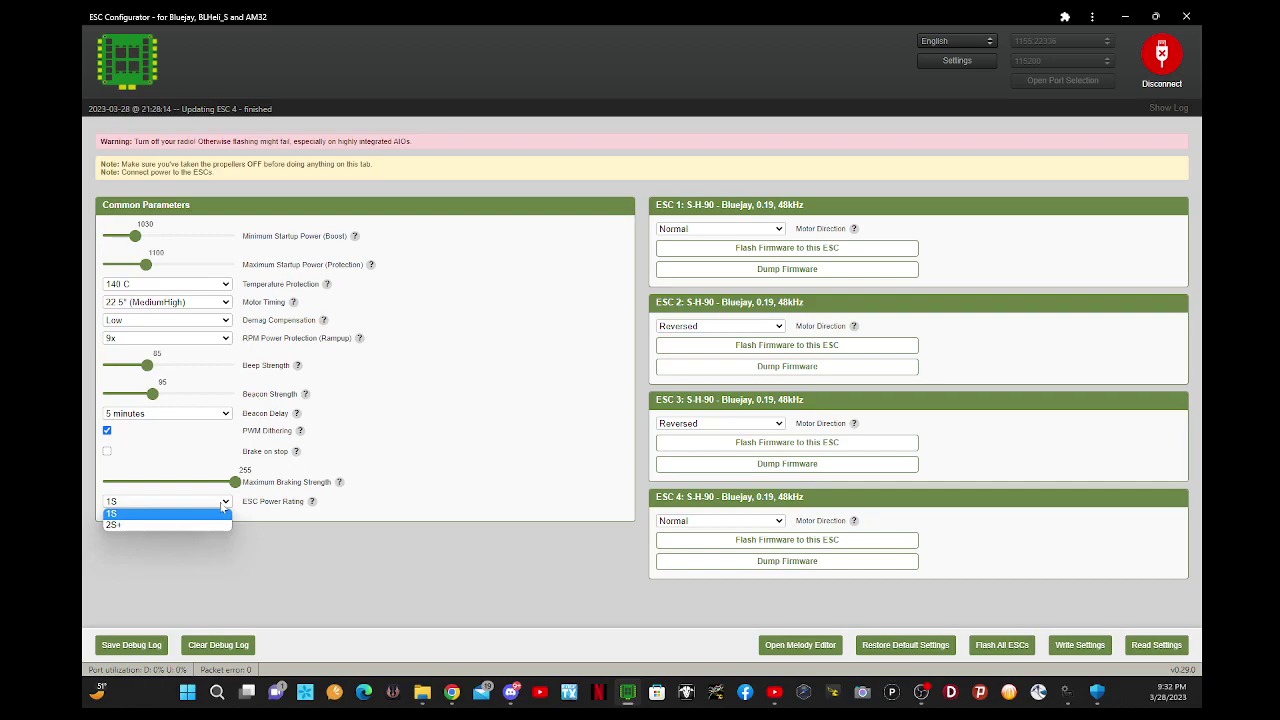
left_click(208, 514)
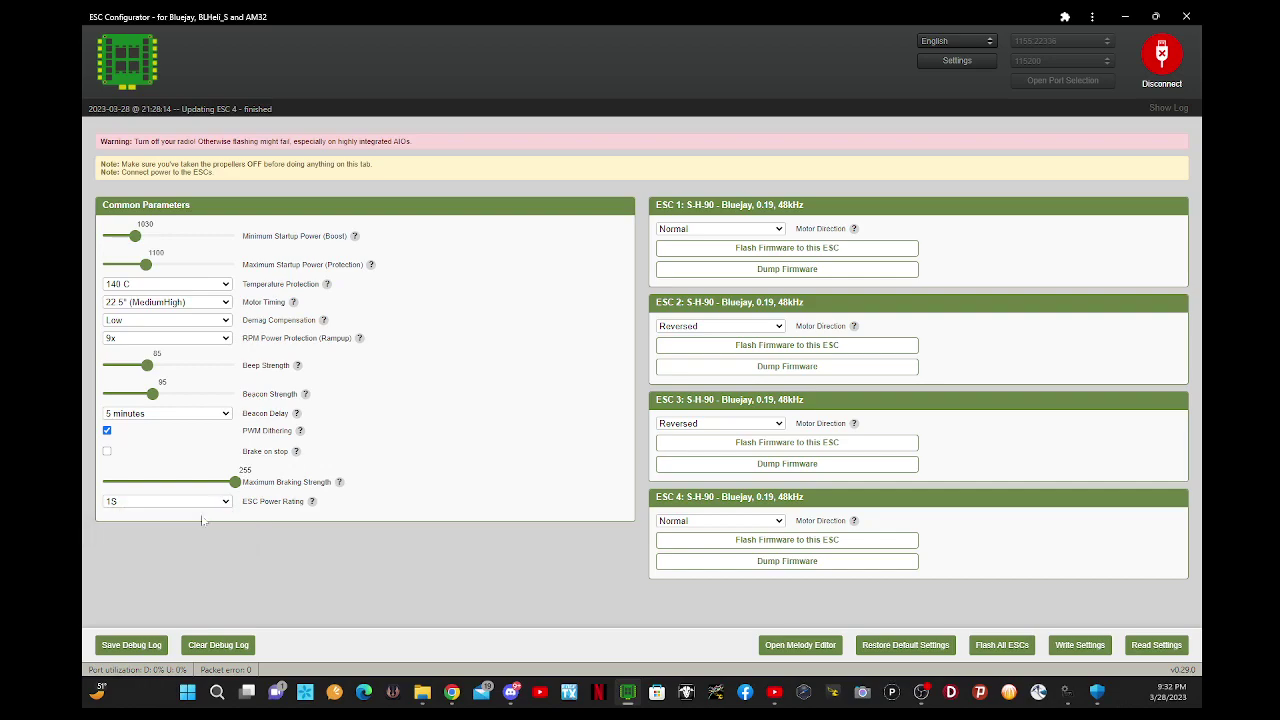
left_click(210, 504)
left_click(200, 526)
left_click(222, 501)
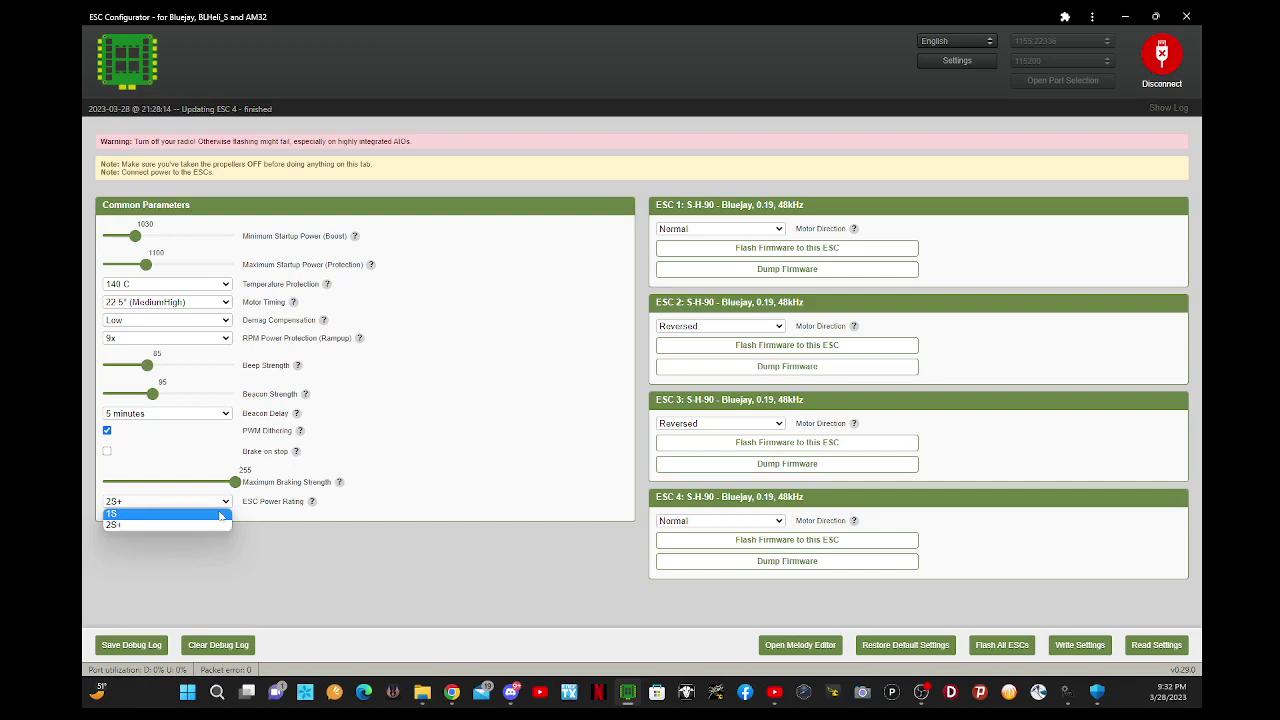
left_click(220, 514)
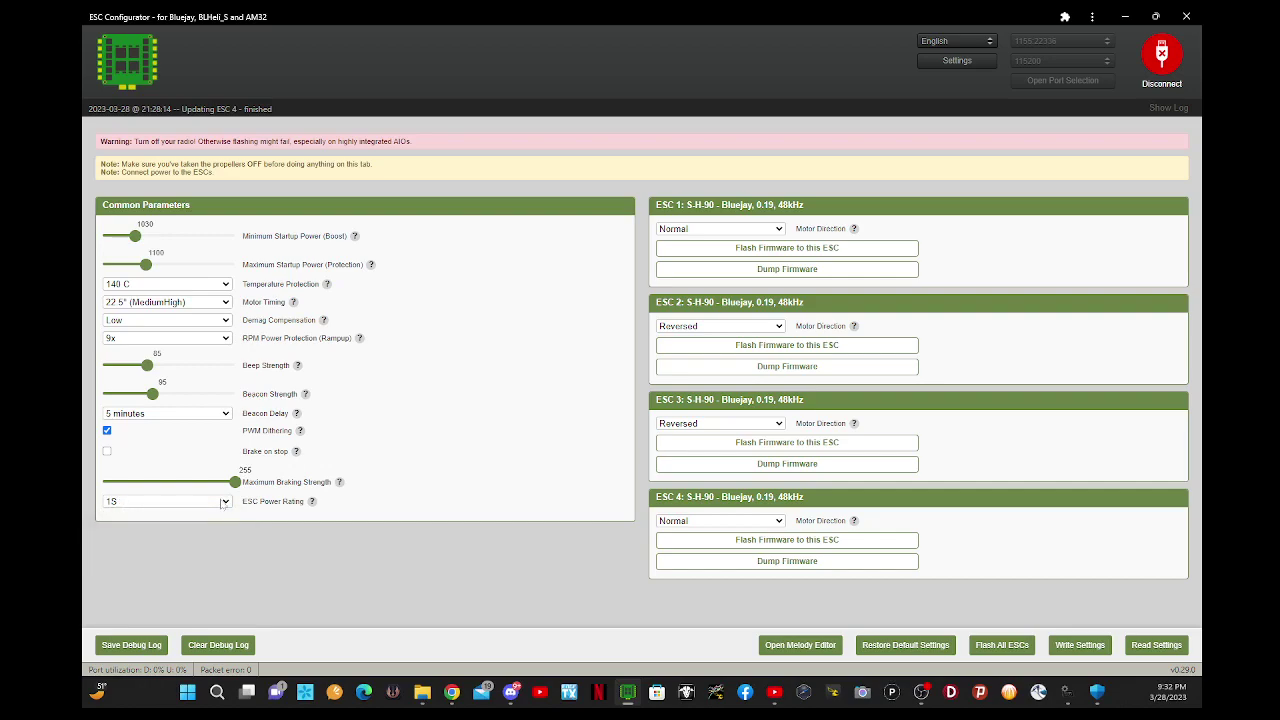
left_click(221, 503)
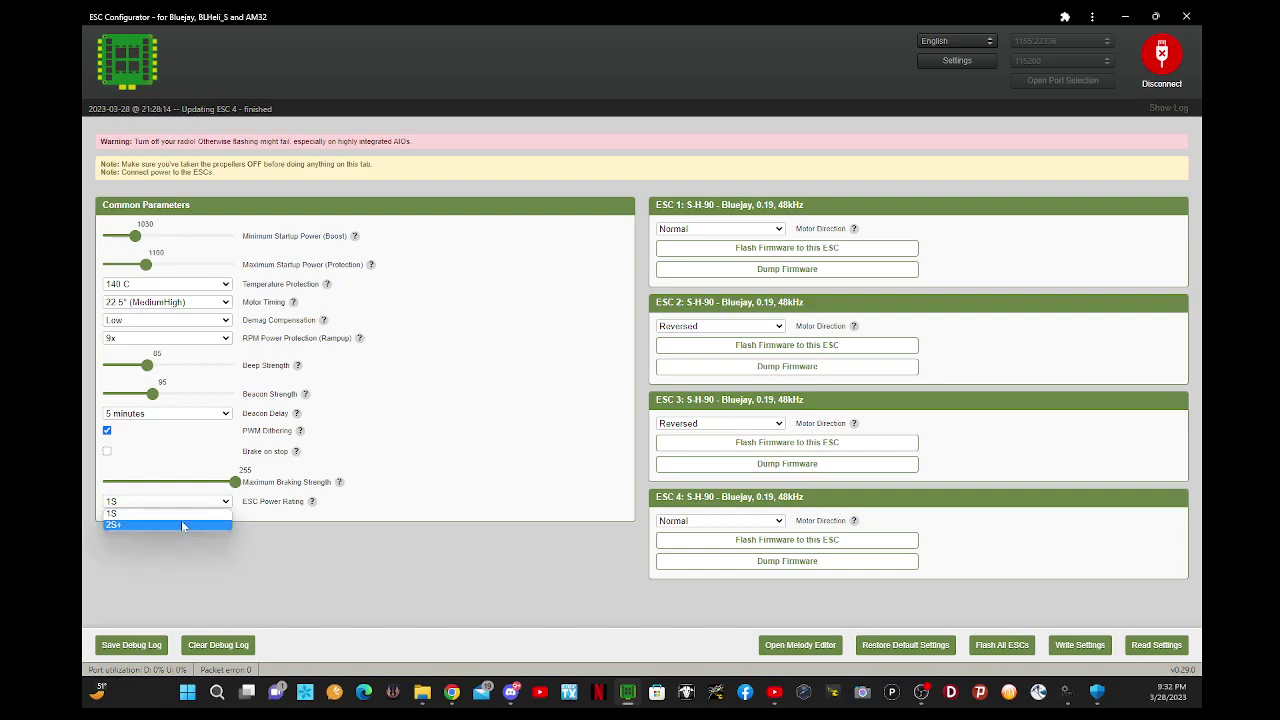
left_click(182, 525)
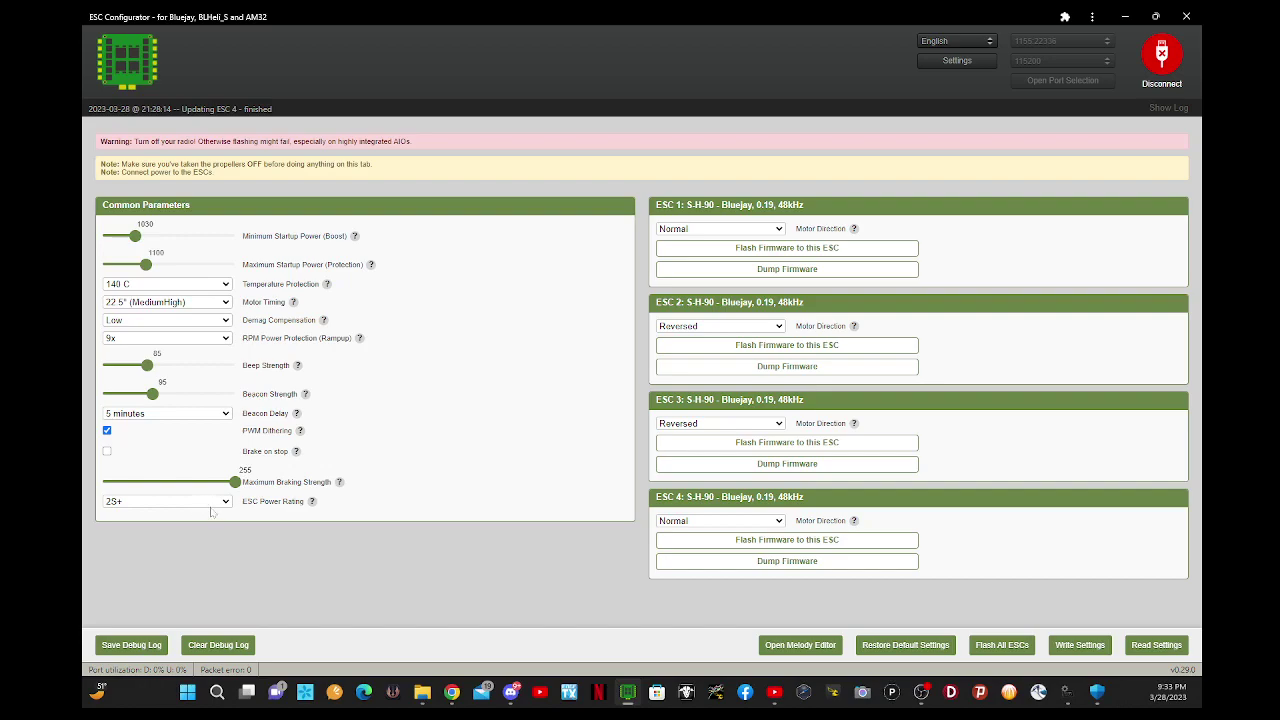
left_click(217, 503)
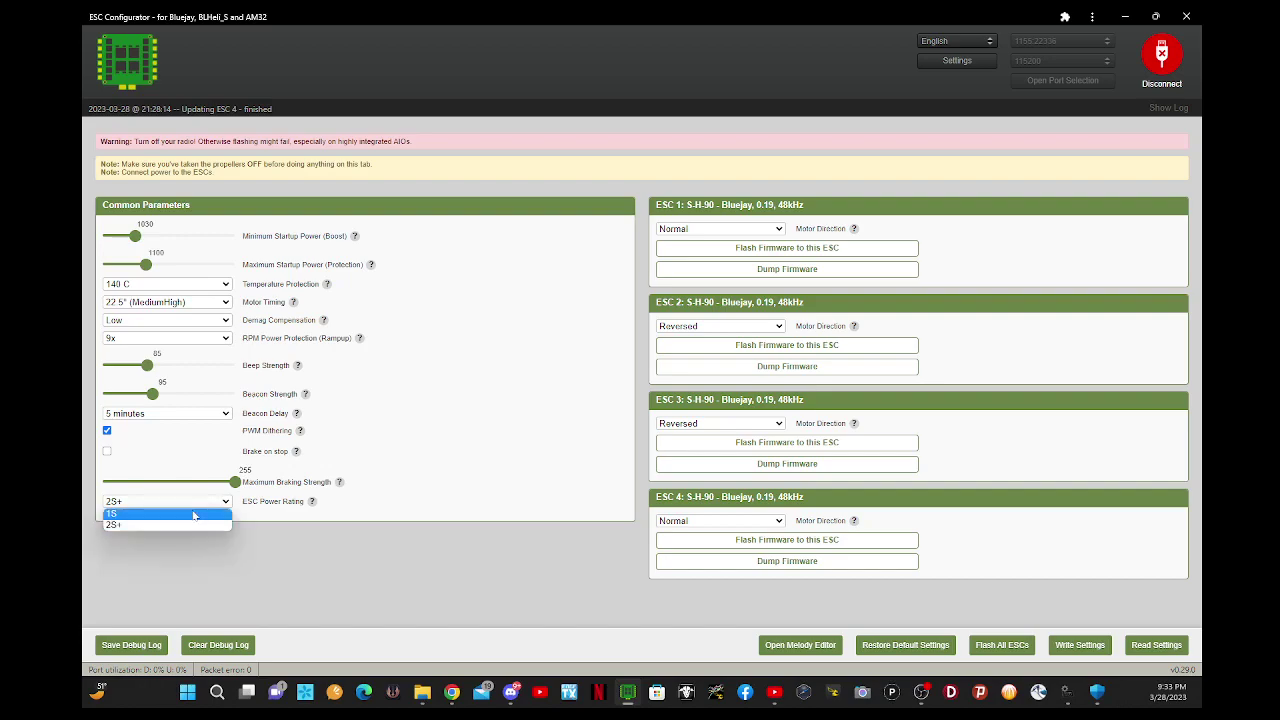
left_click(220, 515)
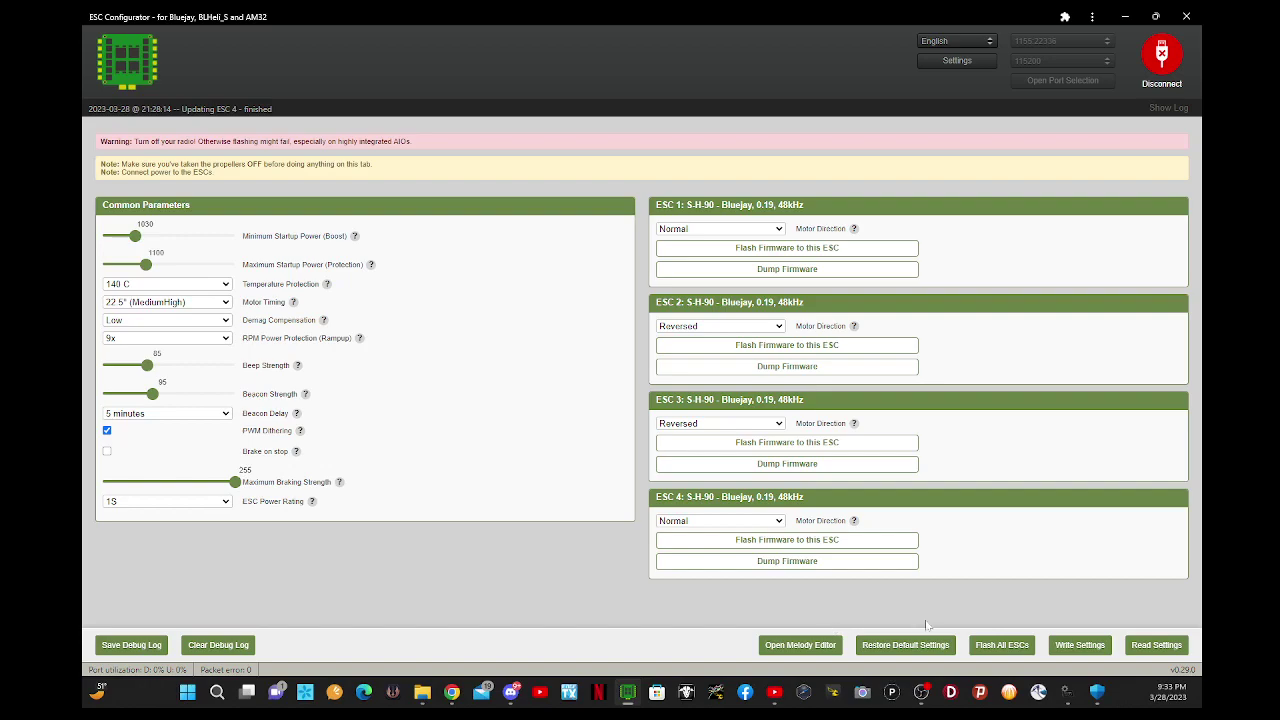
left_click(1070, 650)
Open the Melody Editor with Synchronize Melodies unchecked so each ESC's tune shows separately.
left_click(813, 649)
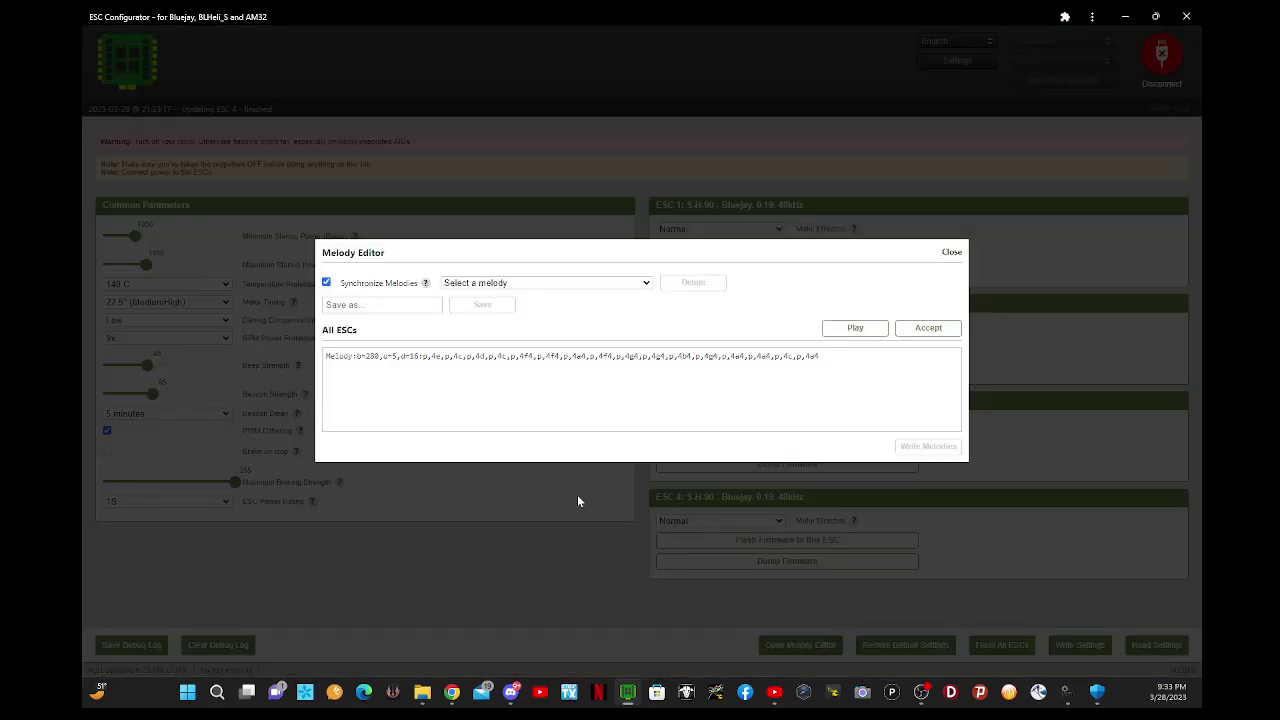
left_click(326, 282)
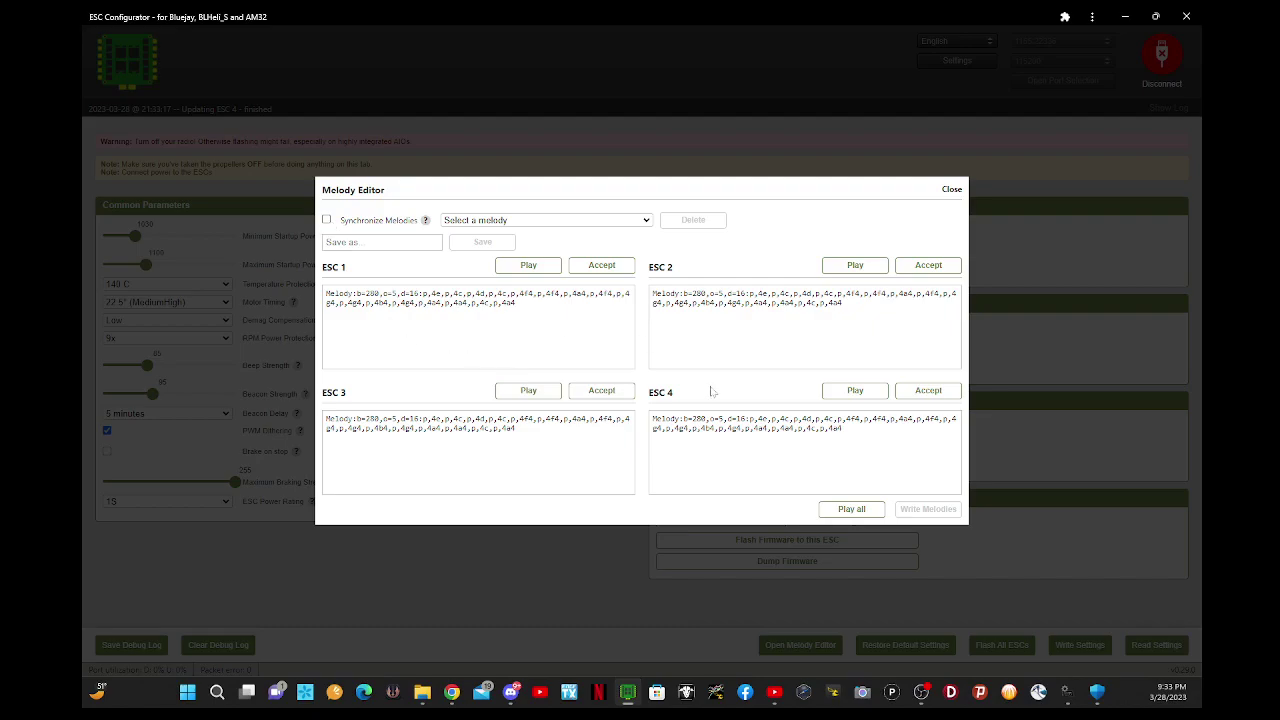
left_click(326, 221)
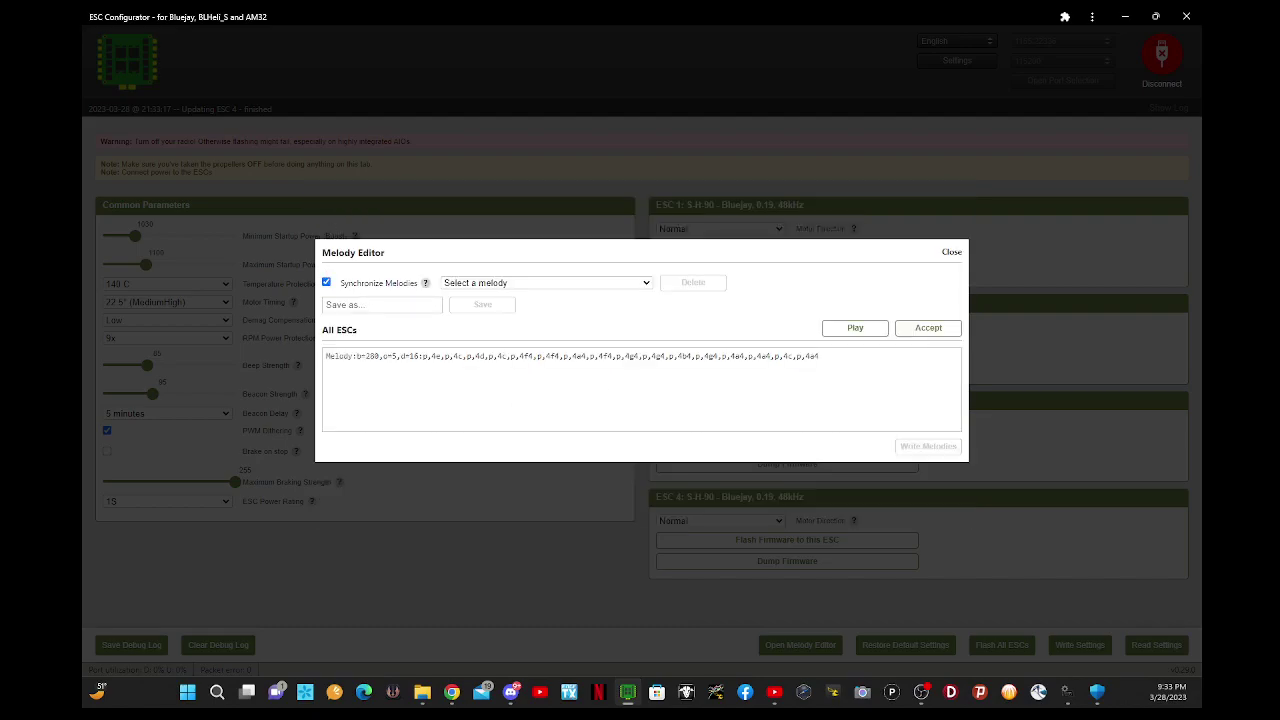
left_click(326, 283)
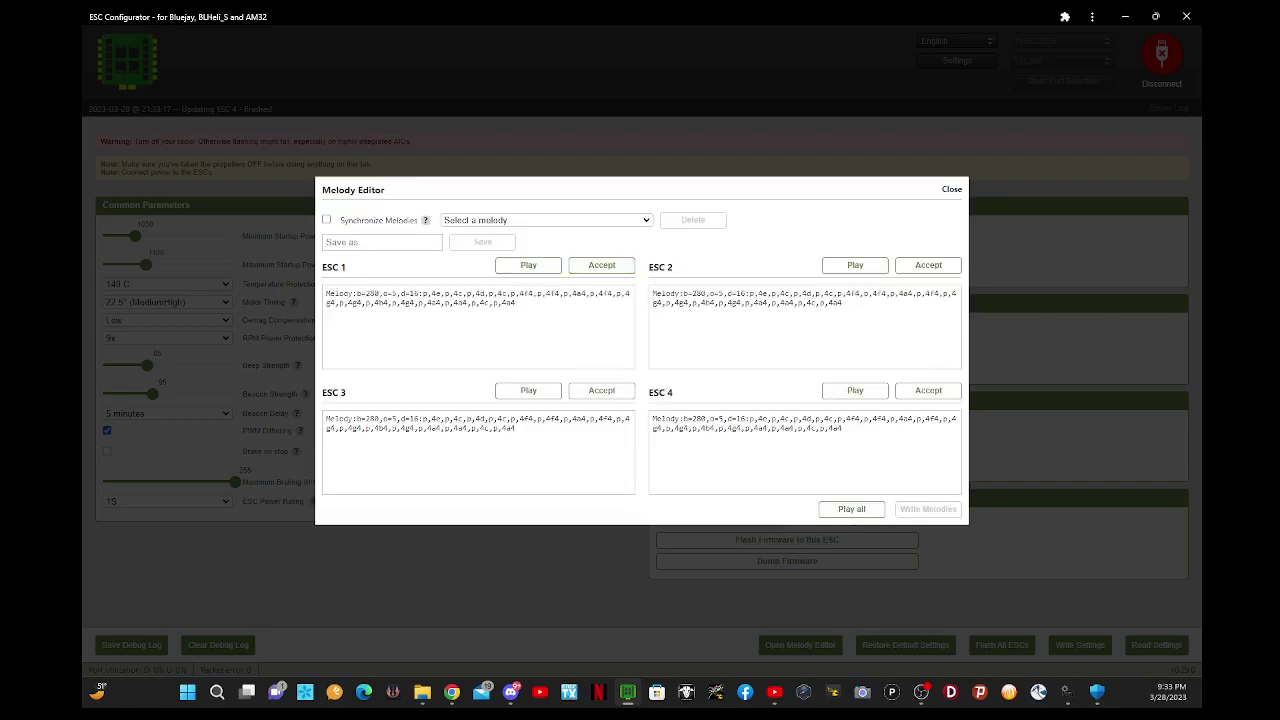
Preview the startup melodies of ESC 1, ESC 2 and ESC 3.
left_click(528, 266)
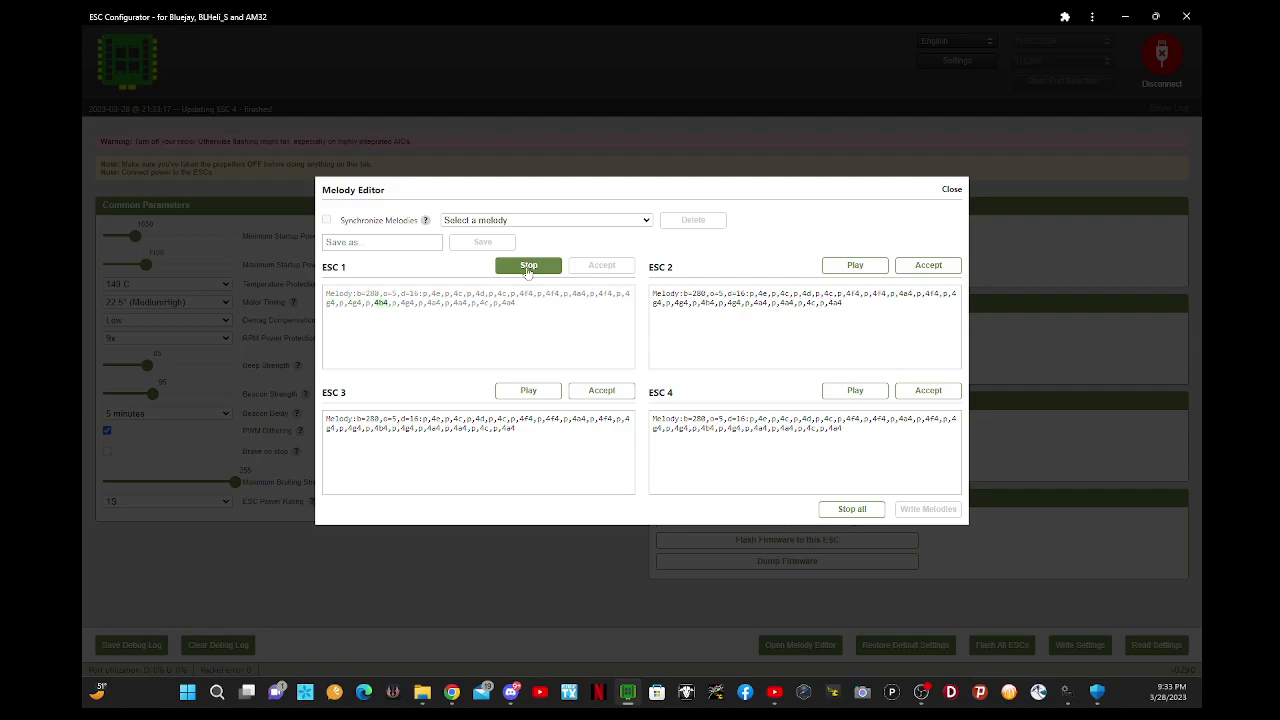
left_click(528, 266)
left_click(857, 265)
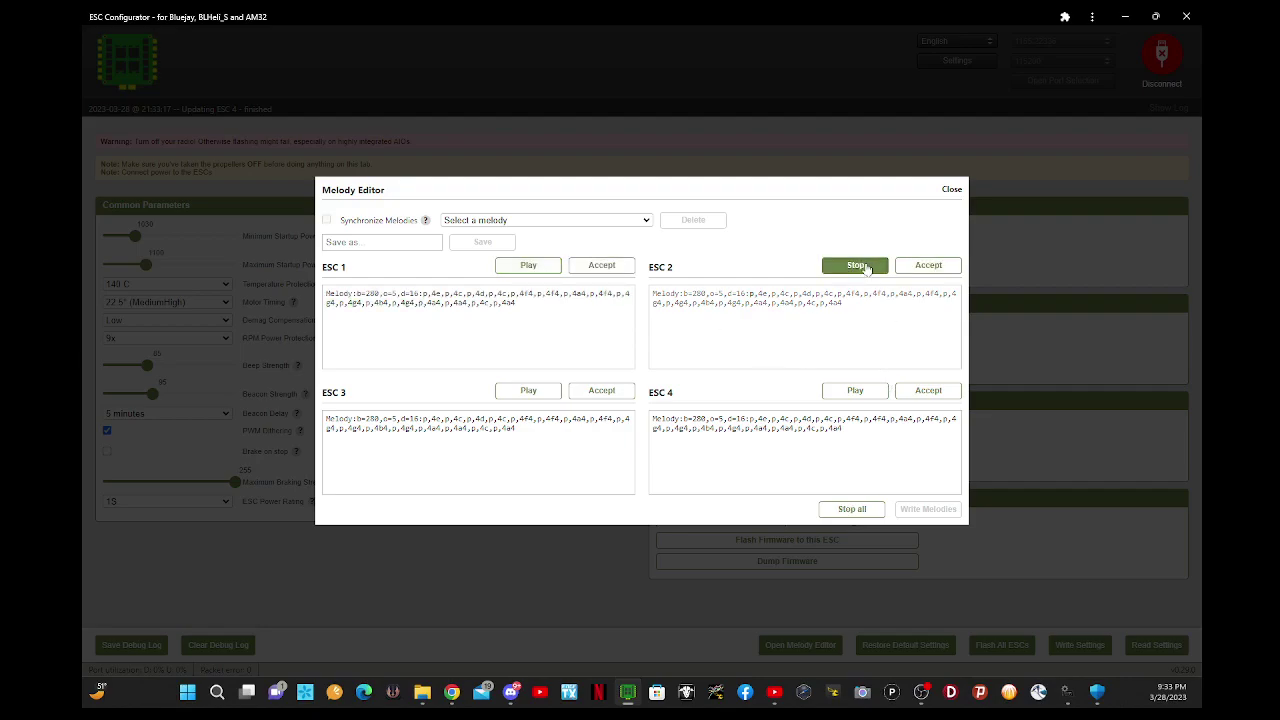
left_click(857, 265)
left_click(528, 390)
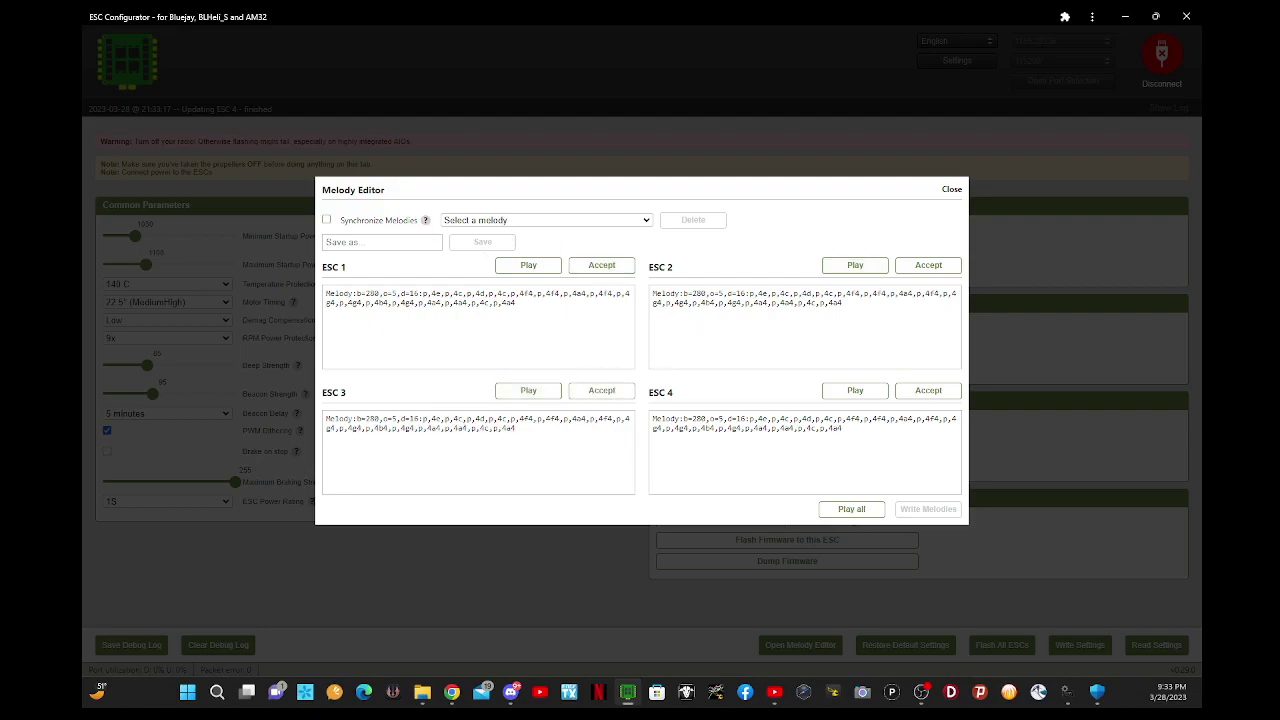
With Synchronize Melodies on, load the 'Snap! - Rythm Is A Dancer' preset and preview the ESC 2 and ESC 1 parts.
left_click(326, 220)
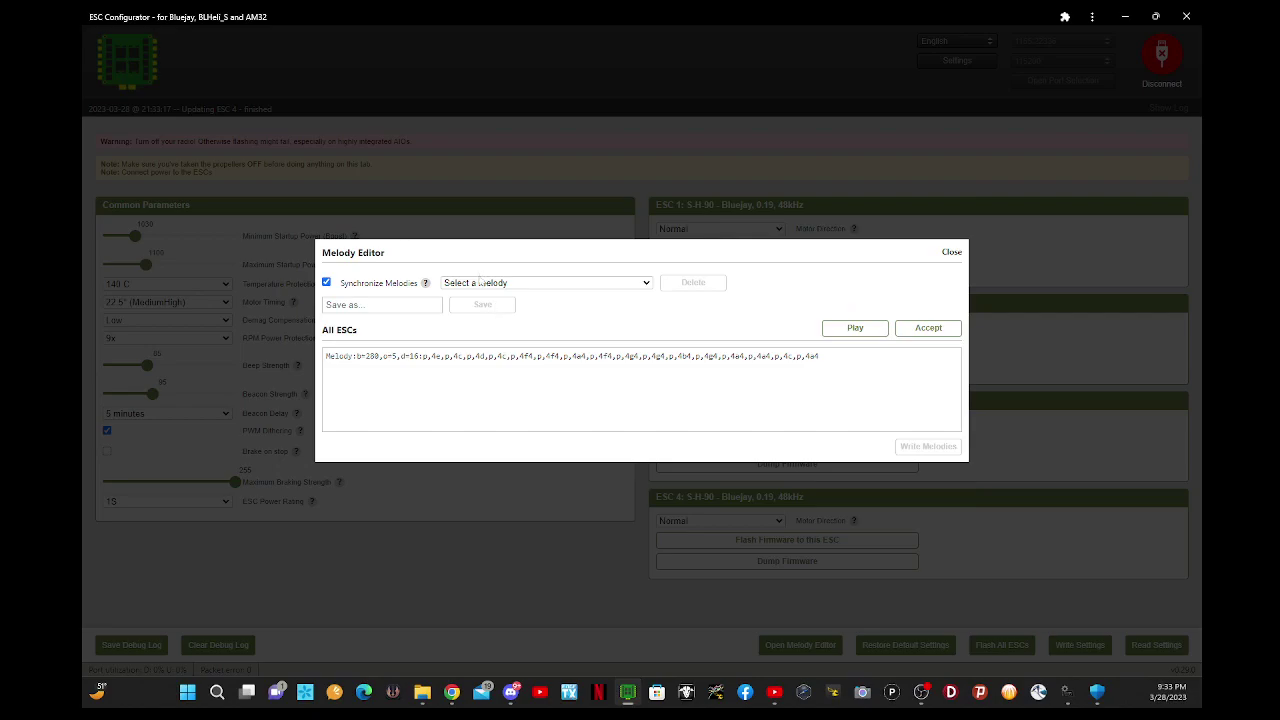
left_click(481, 283)
scroll(519, 433, "down", 5)
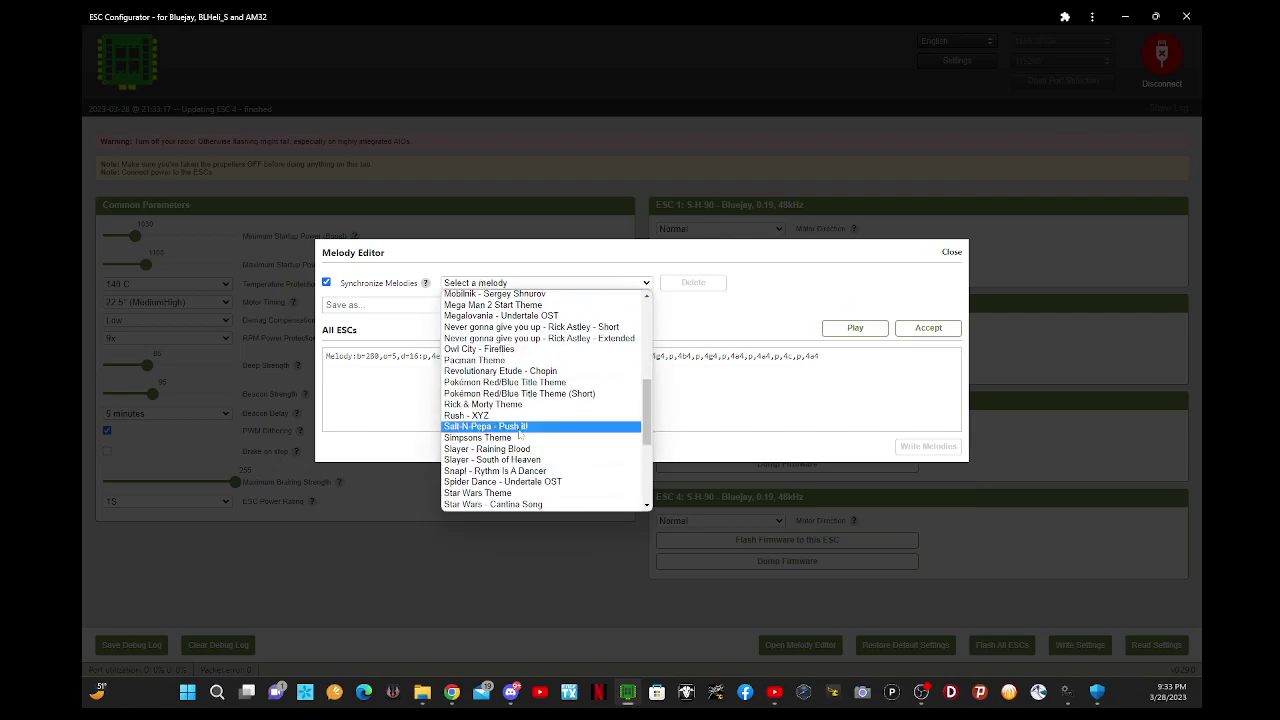
scroll(519, 440, "down", 3)
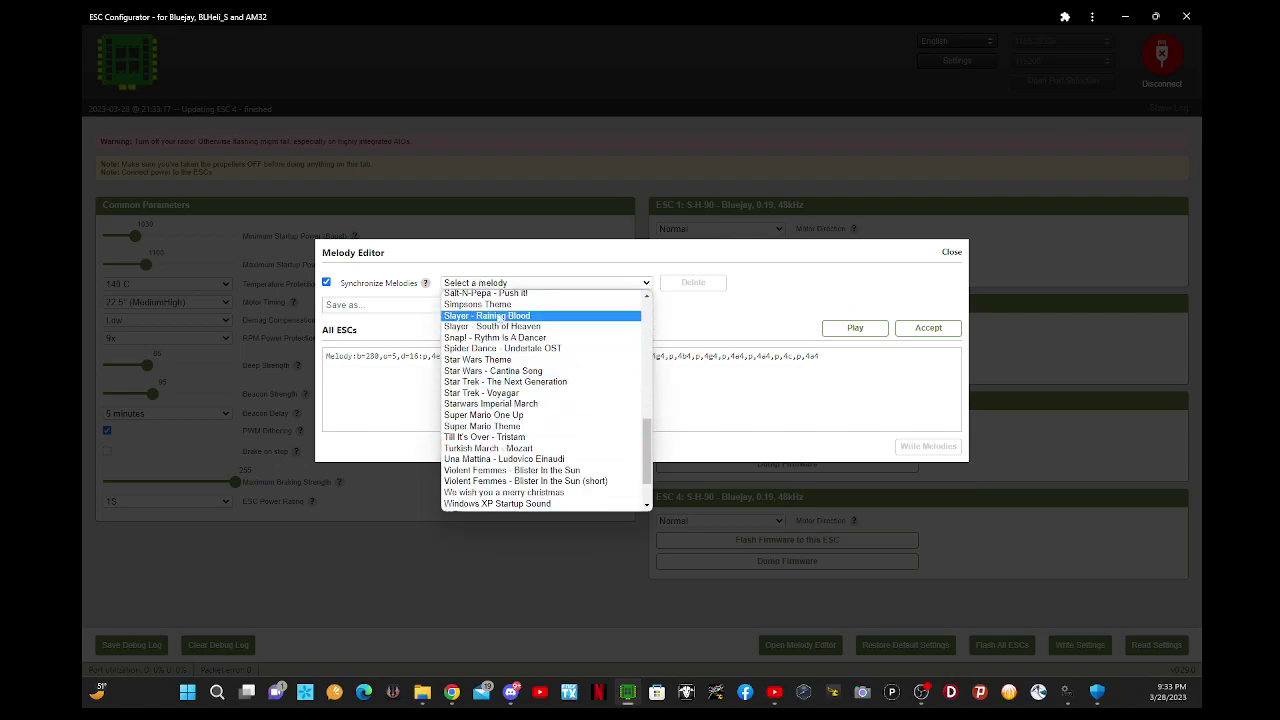
scroll(500, 305, "up", 4)
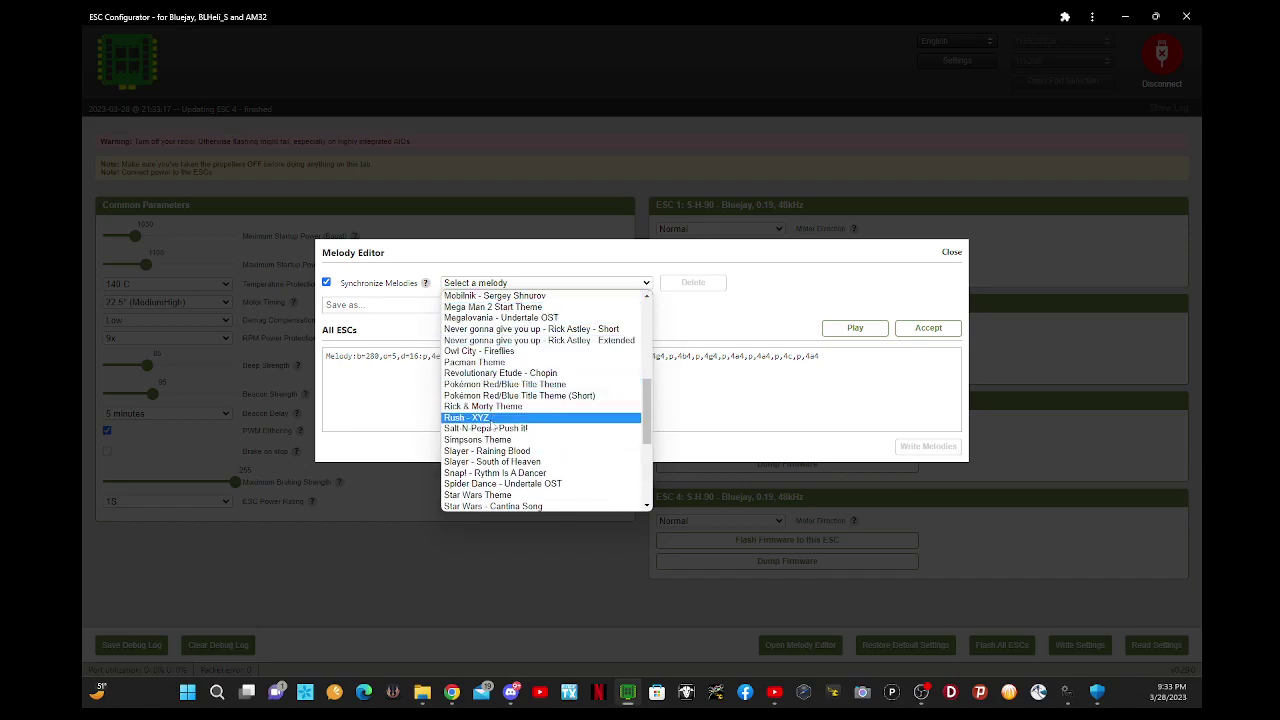
left_click(495, 472)
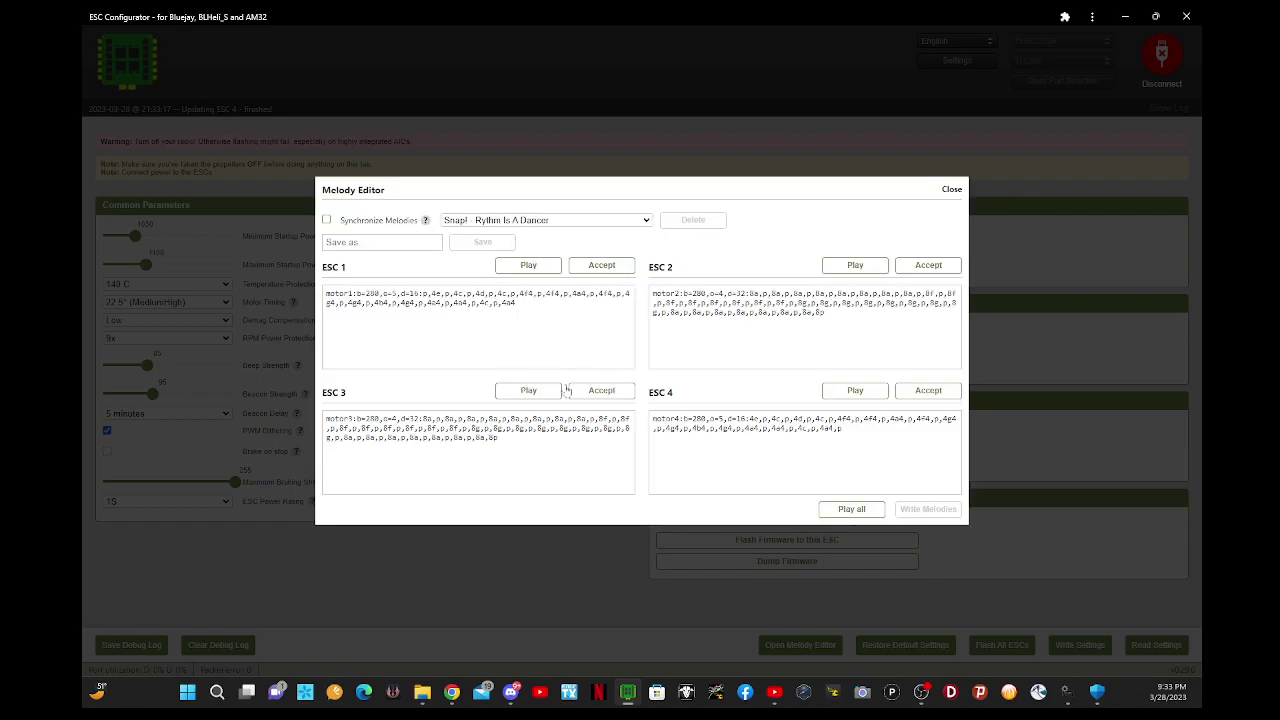
left_click(849, 268)
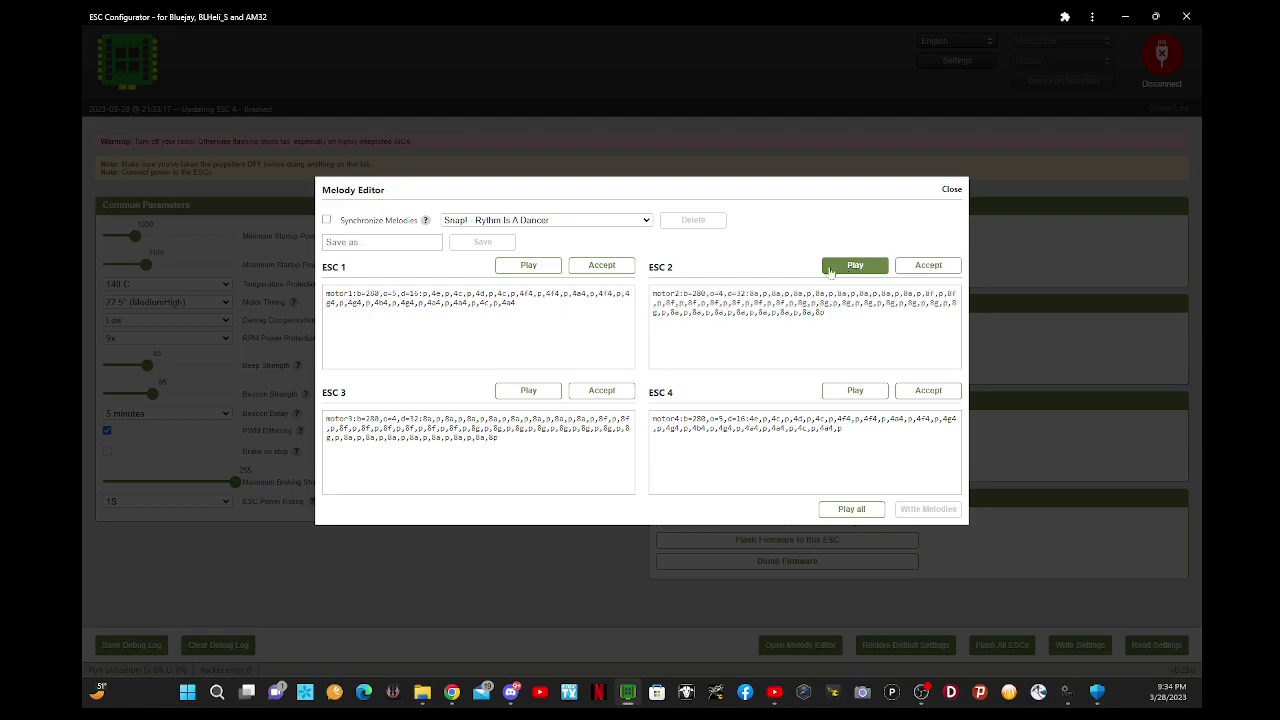
left_click(505, 266)
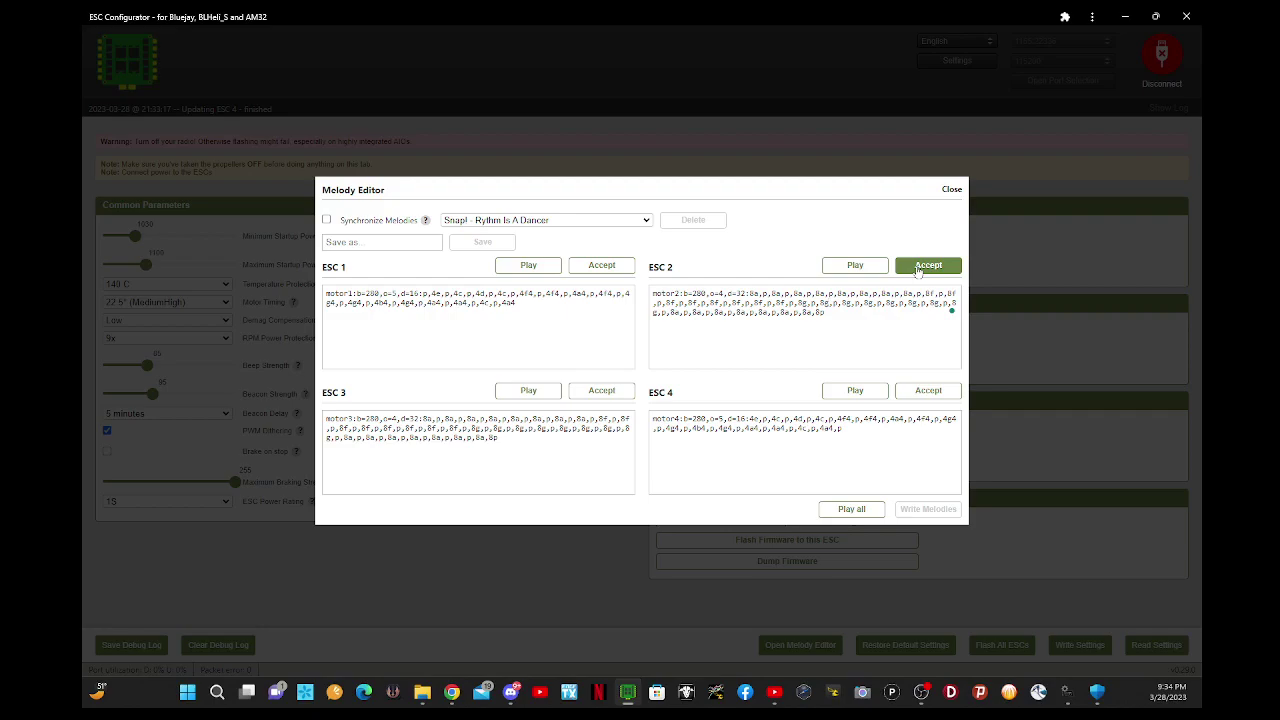
Accept the synchronised Snap! melody for all ESCs, write it to the four ESCs, and close the Melody Editor.
left_click(918, 268)
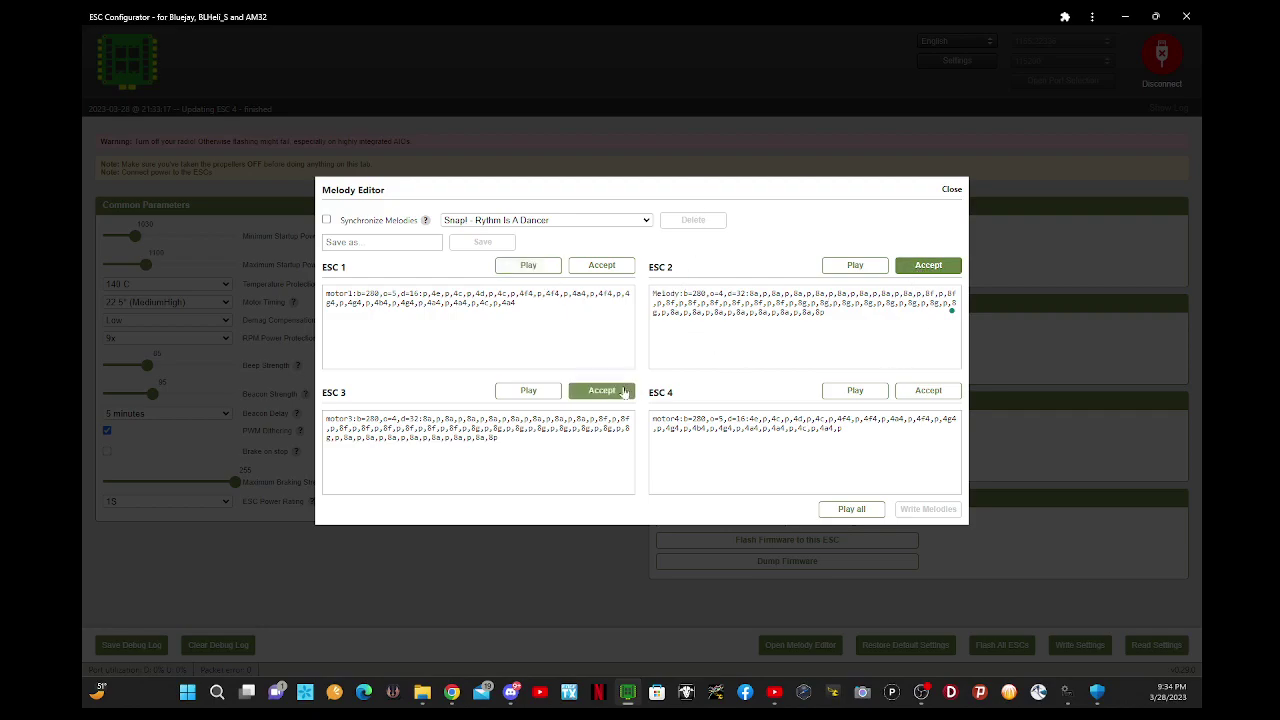
left_click(326, 219)
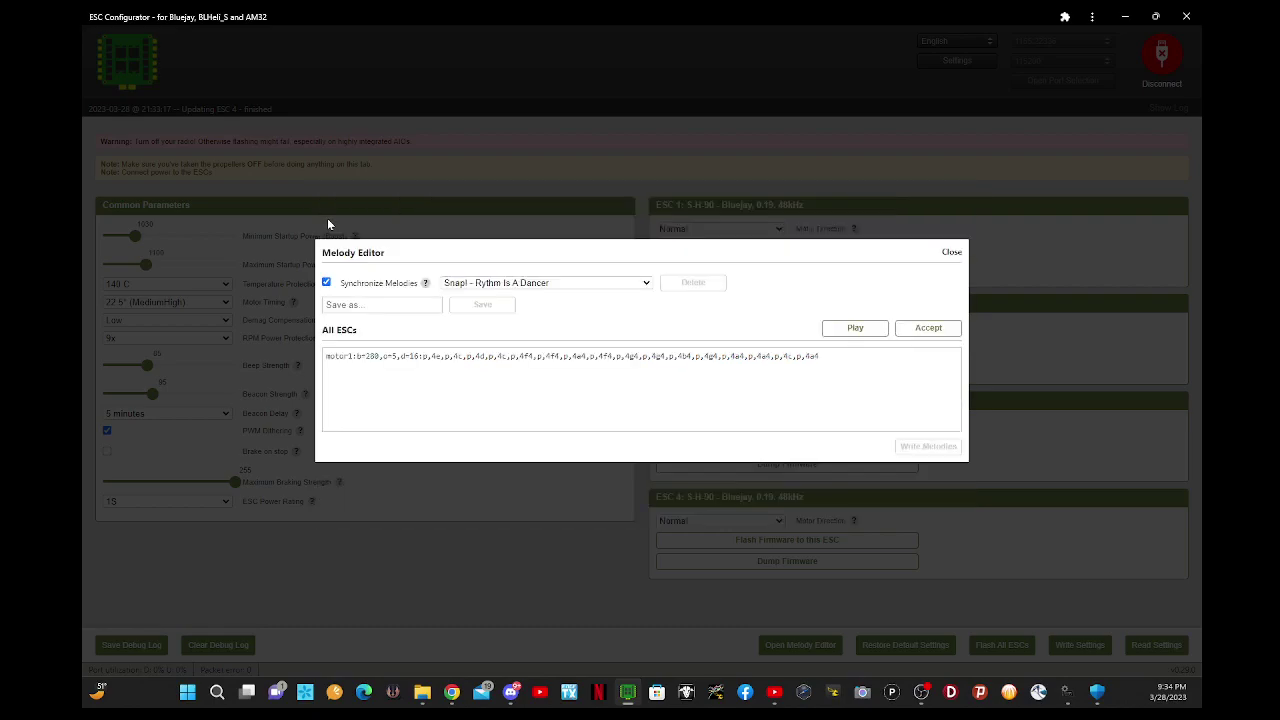
left_click(326, 282)
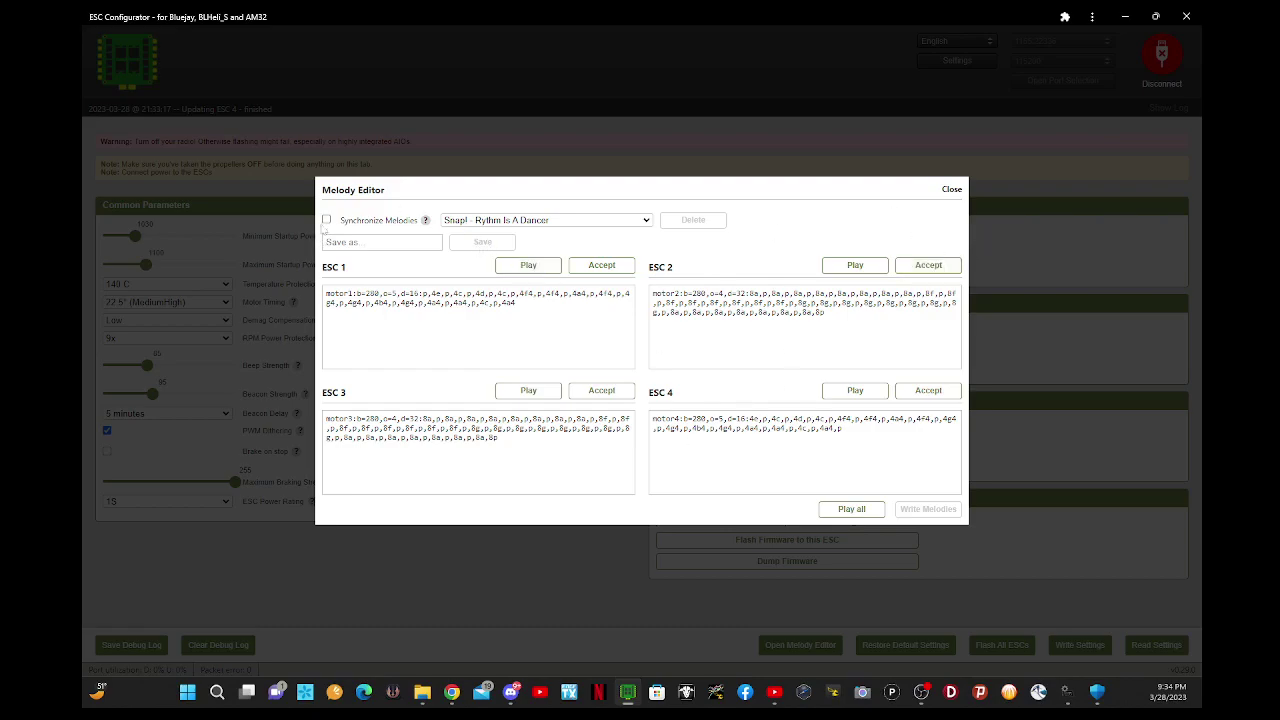
left_click(326, 220)
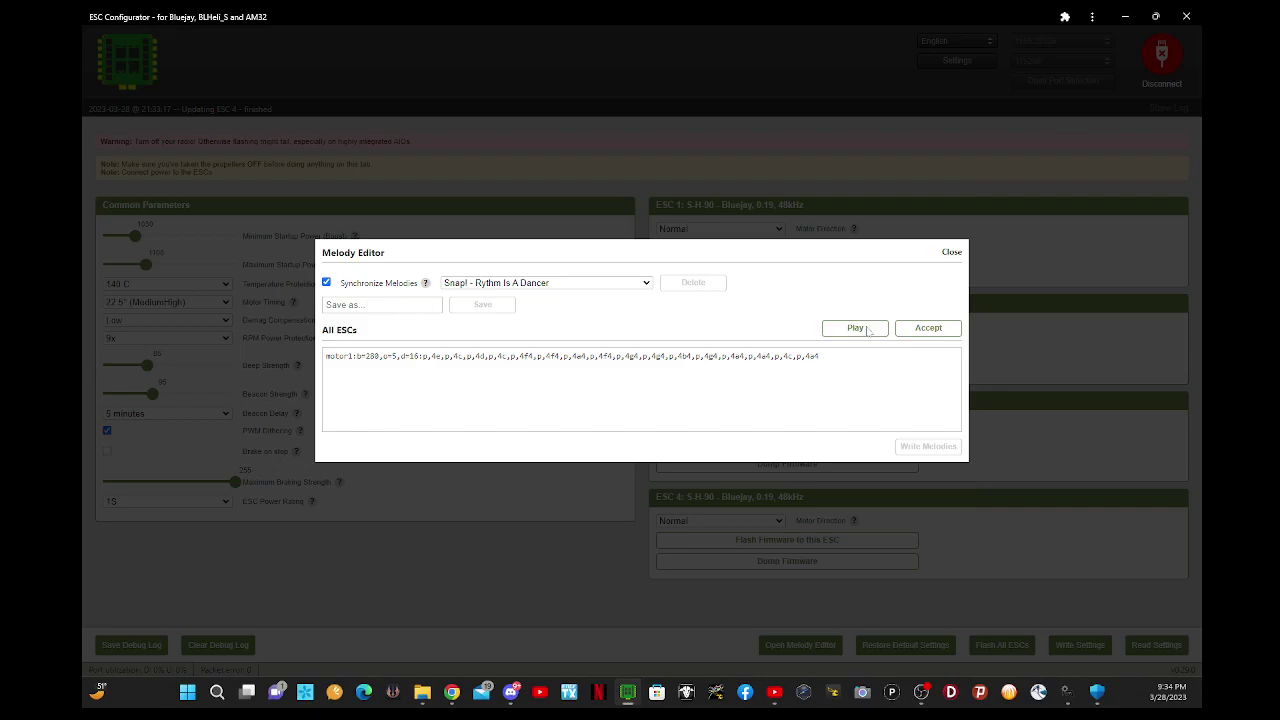
left_click(928, 328)
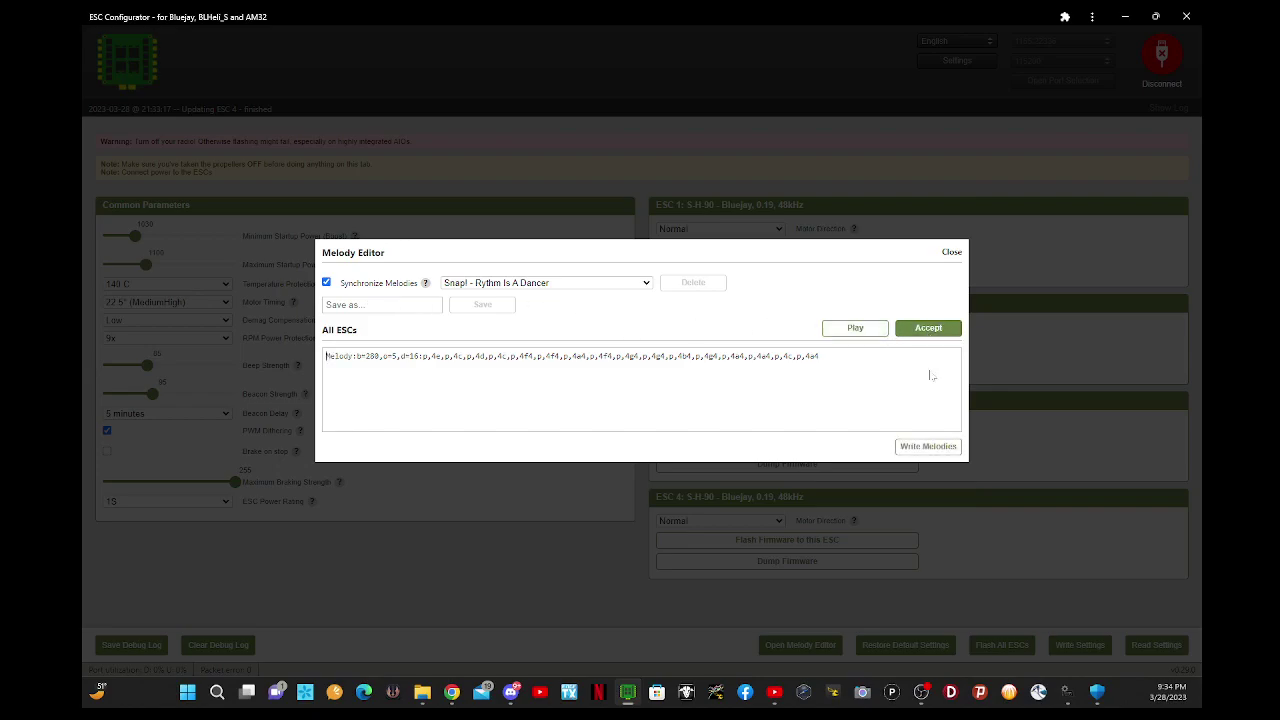
left_click(926, 446)
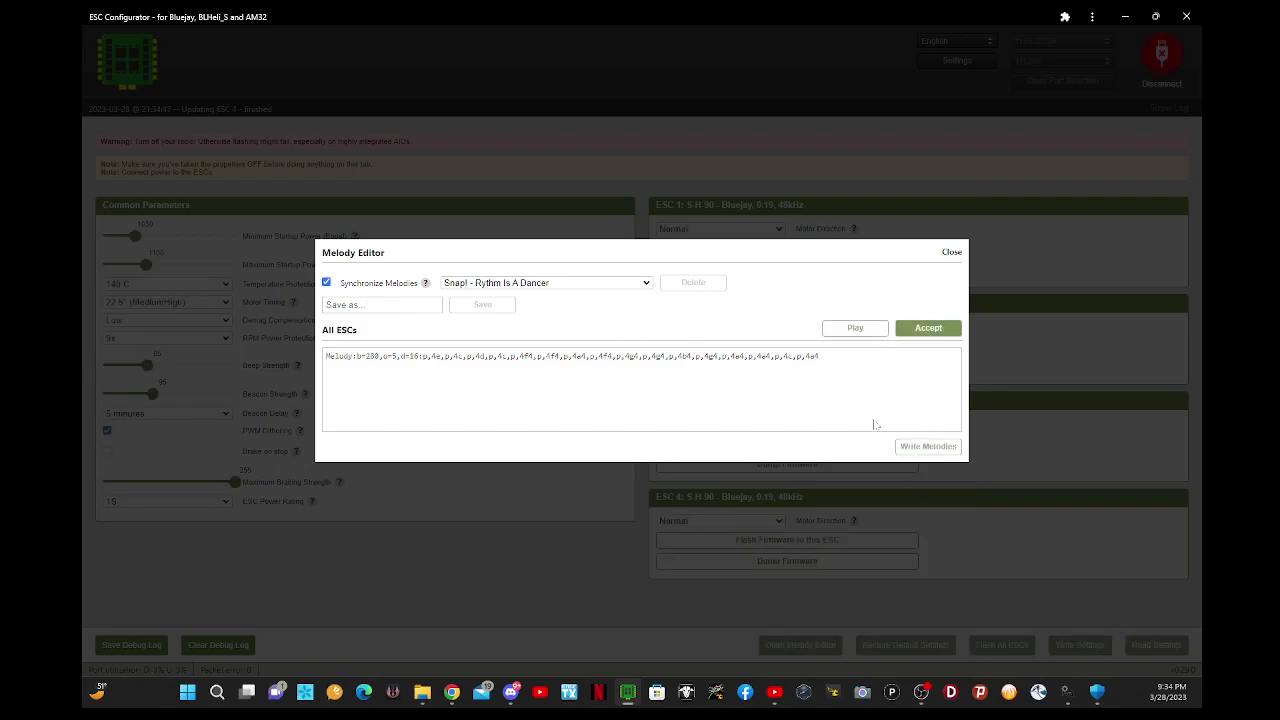
left_click(952, 252)
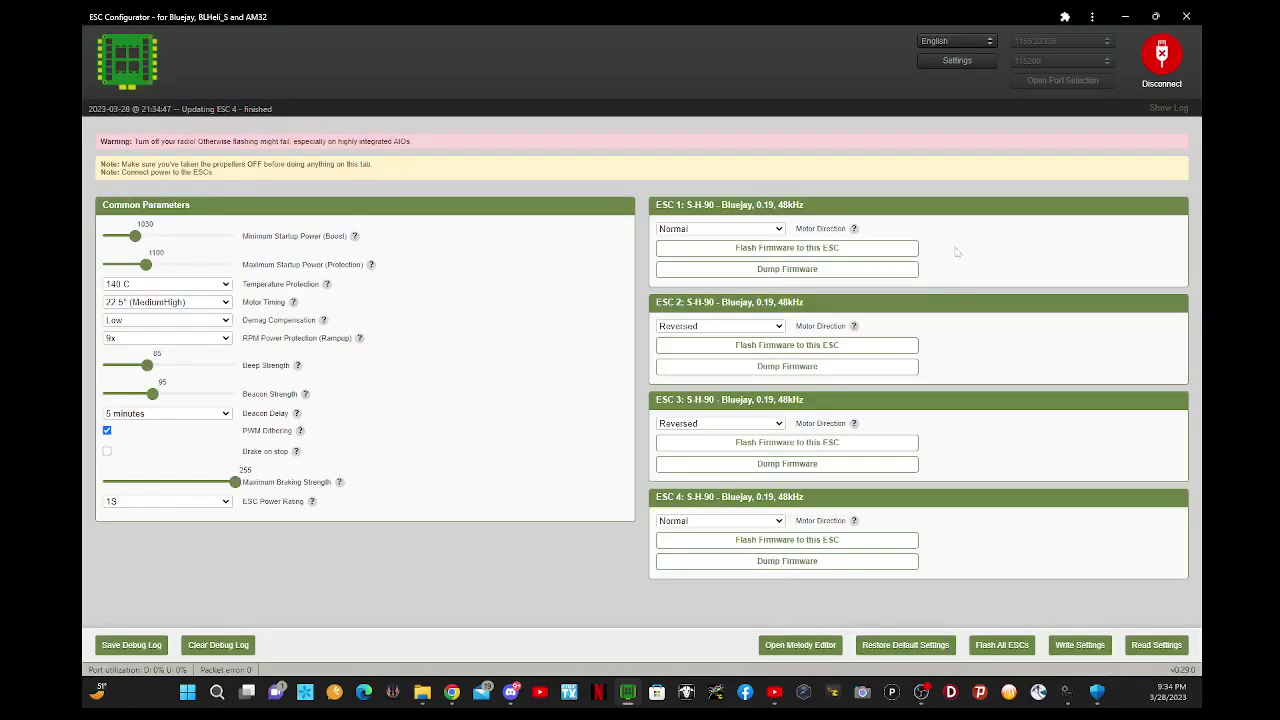
Disconnect from the ESCs using the Disconnect button at the top right.
left_click(1166, 54)
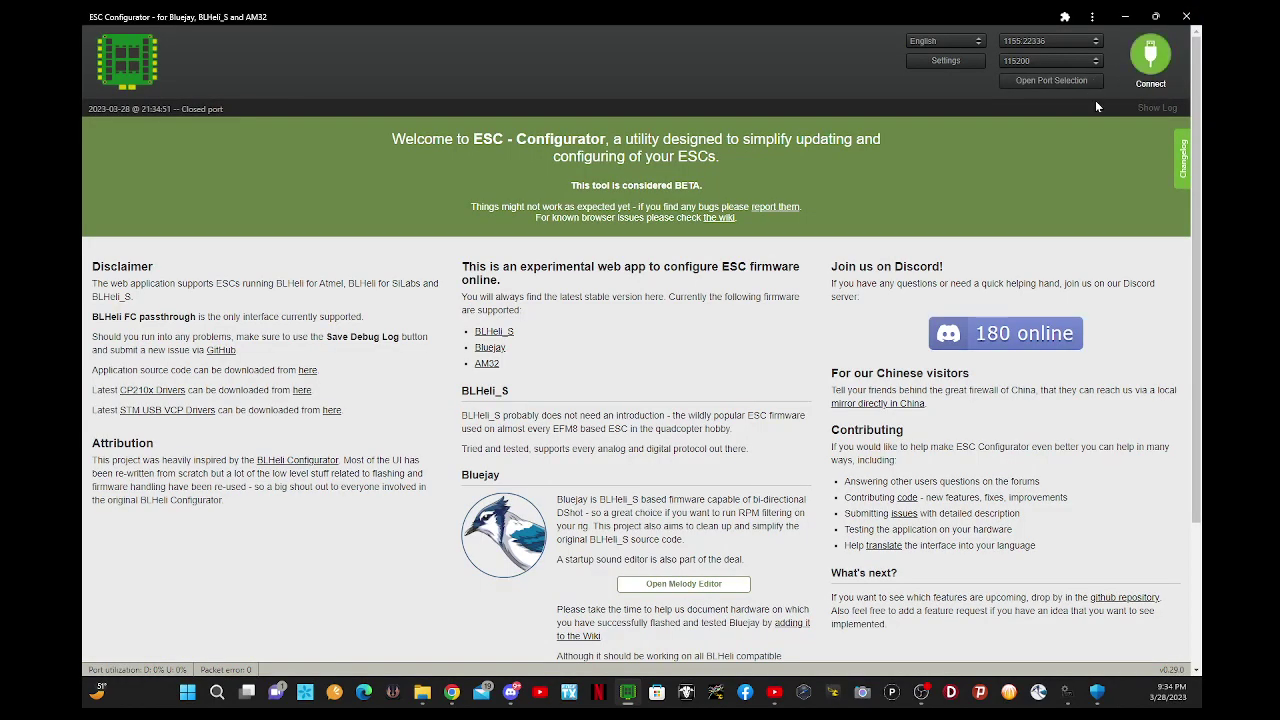